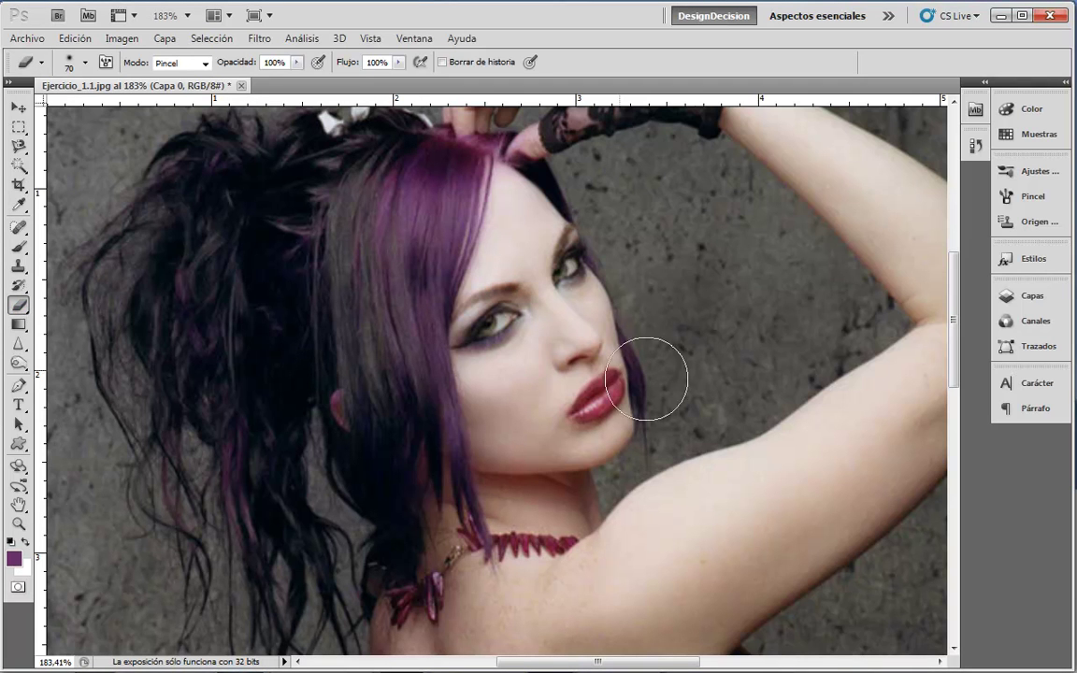
Step: Halve the eraser brush size from 70 px to 35 px
key("bracketleft")
key("bracketleft")
key("bracketleft")
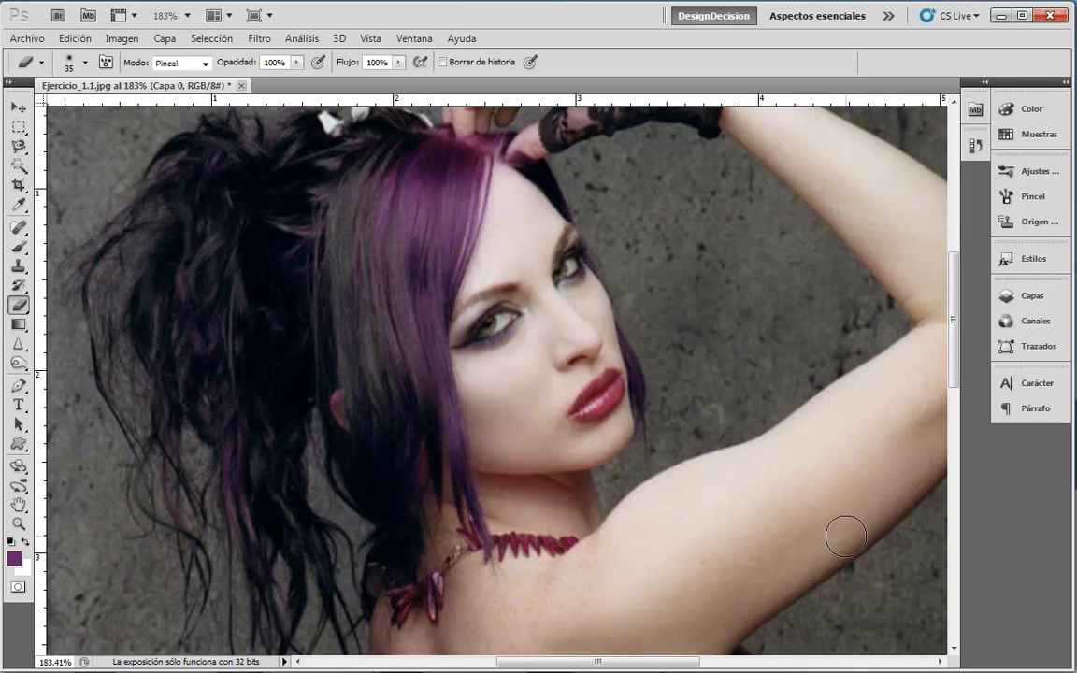
left_click(1038, 297)
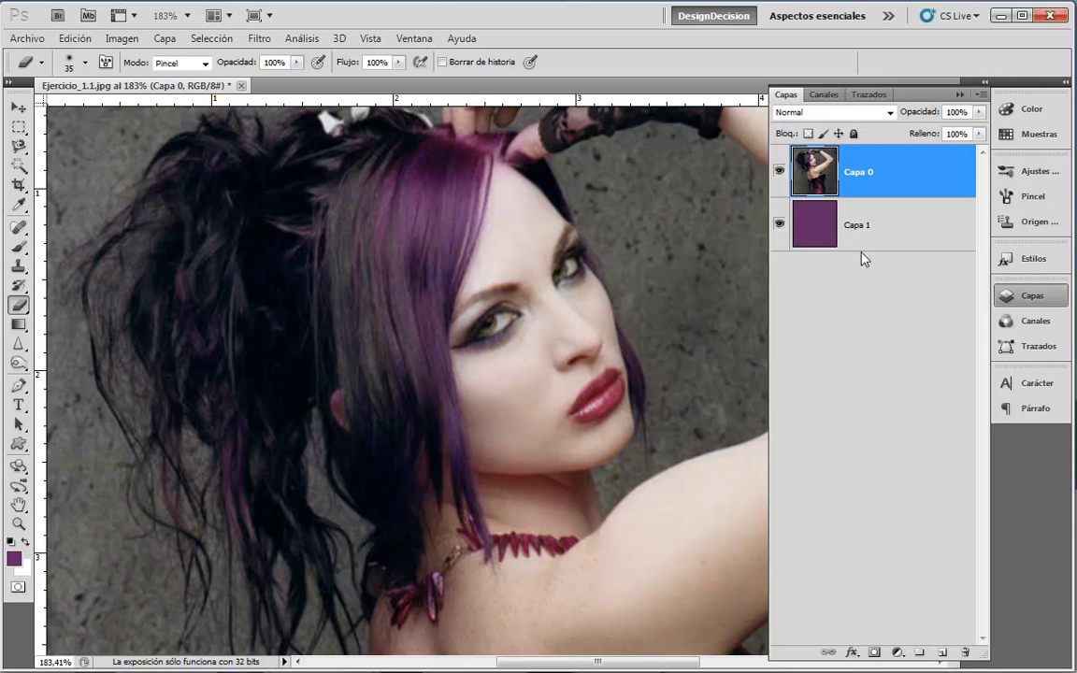
left_click(1031, 299)
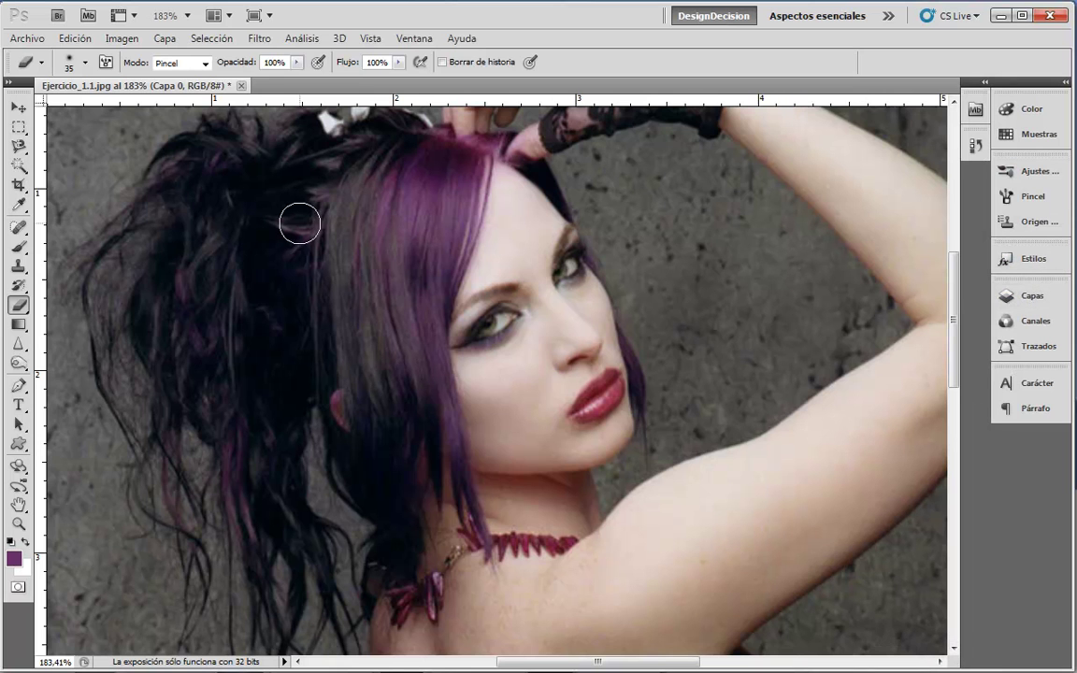
mouse_move(711, 224)
left_mouse_down()
mouse_move(781, 327)
mouse_move(640, 645)
left_mouse_up()
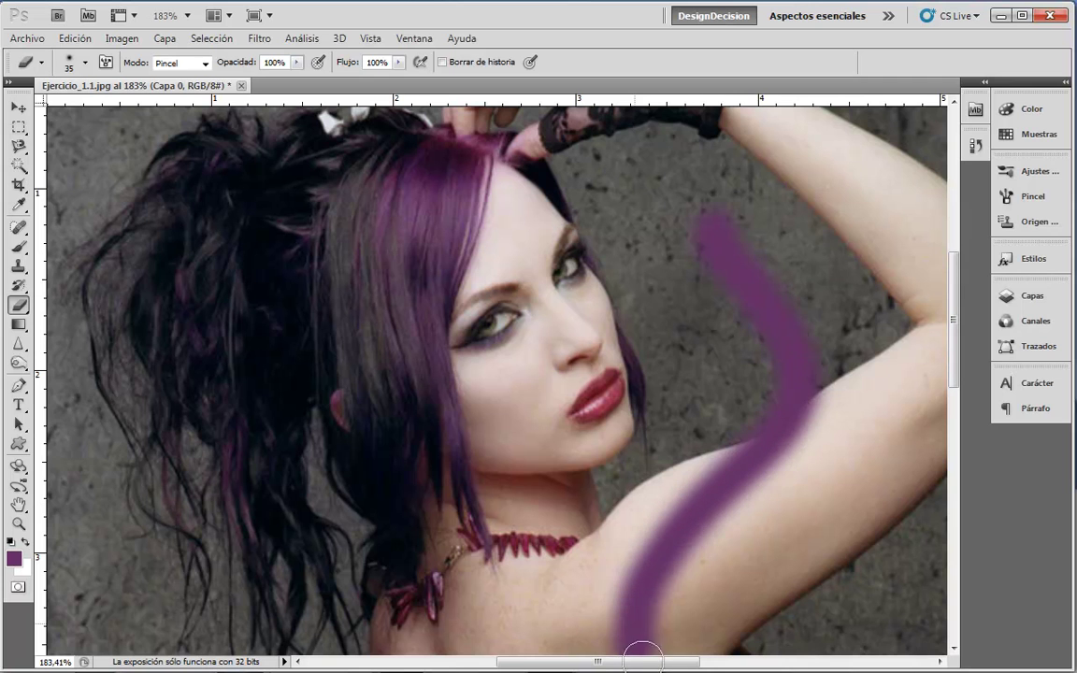
mouse_move(842, 339)
left_mouse_down()
mouse_move(721, 193)
mouse_move(721, 223)
mouse_move(745, 260)
mouse_move(729, 438)
mouse_move(736, 315)
mouse_move(630, 540)
mouse_move(771, 404)
left_mouse_up()
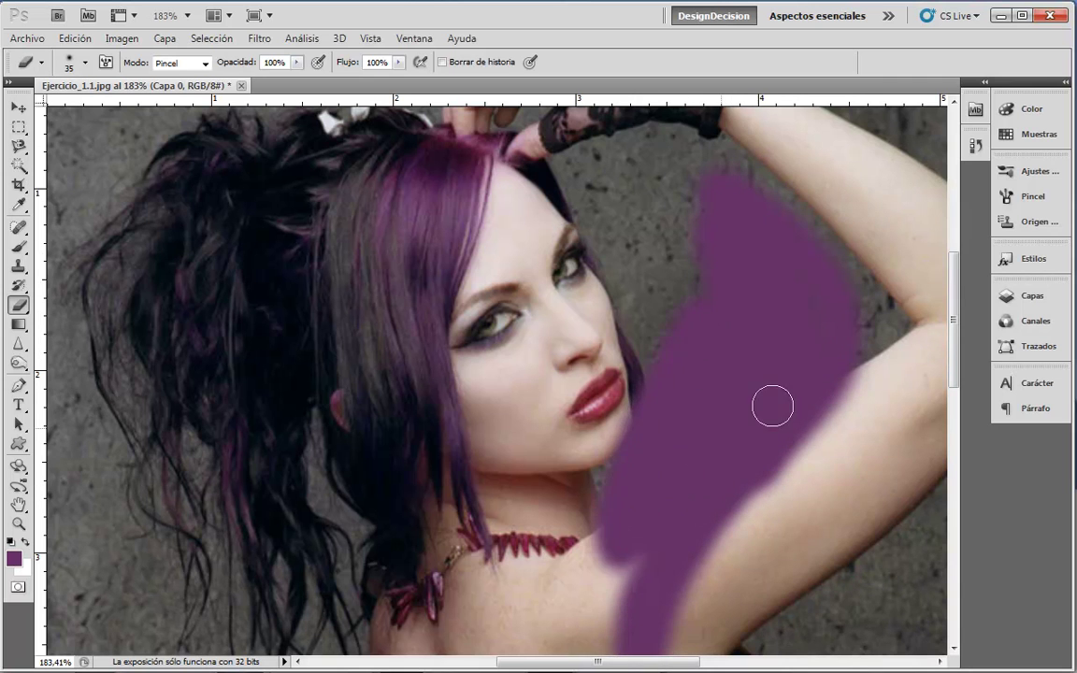
left_click(1052, 295)
left_click(779, 225)
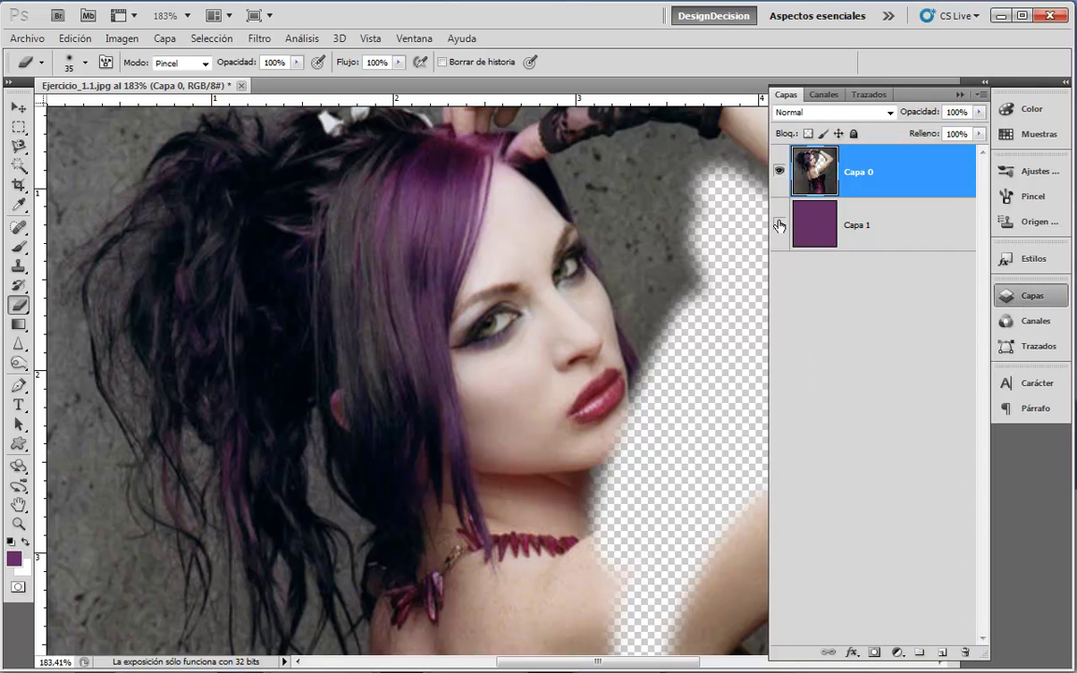
left_click(779, 225)
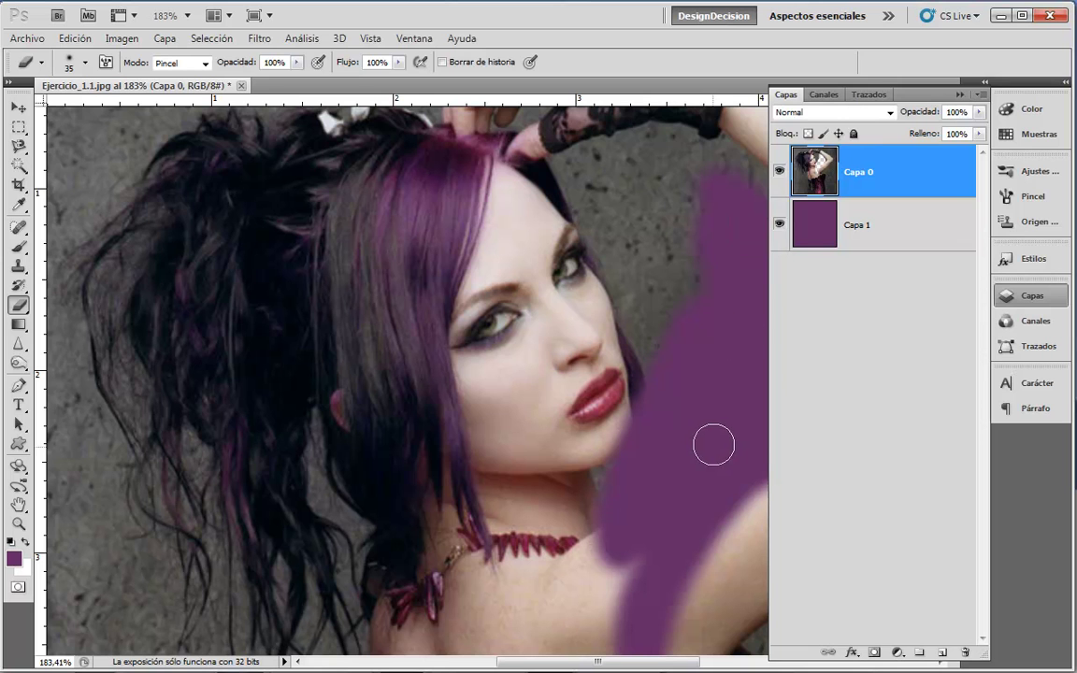
left_click(1043, 294)
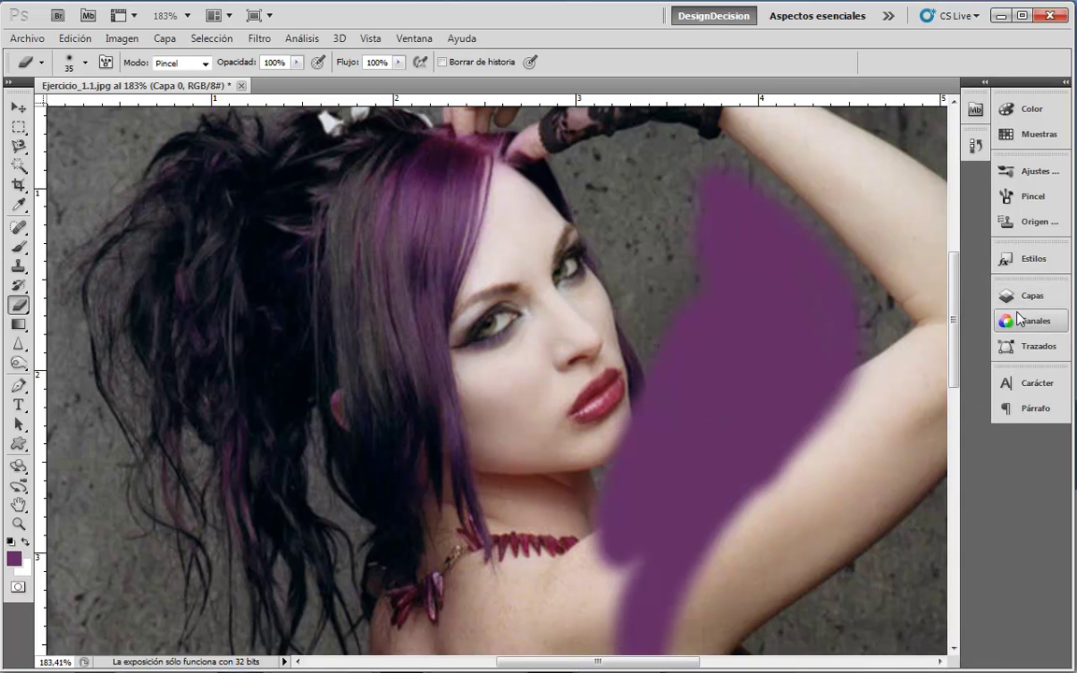
key("ctrl+z")
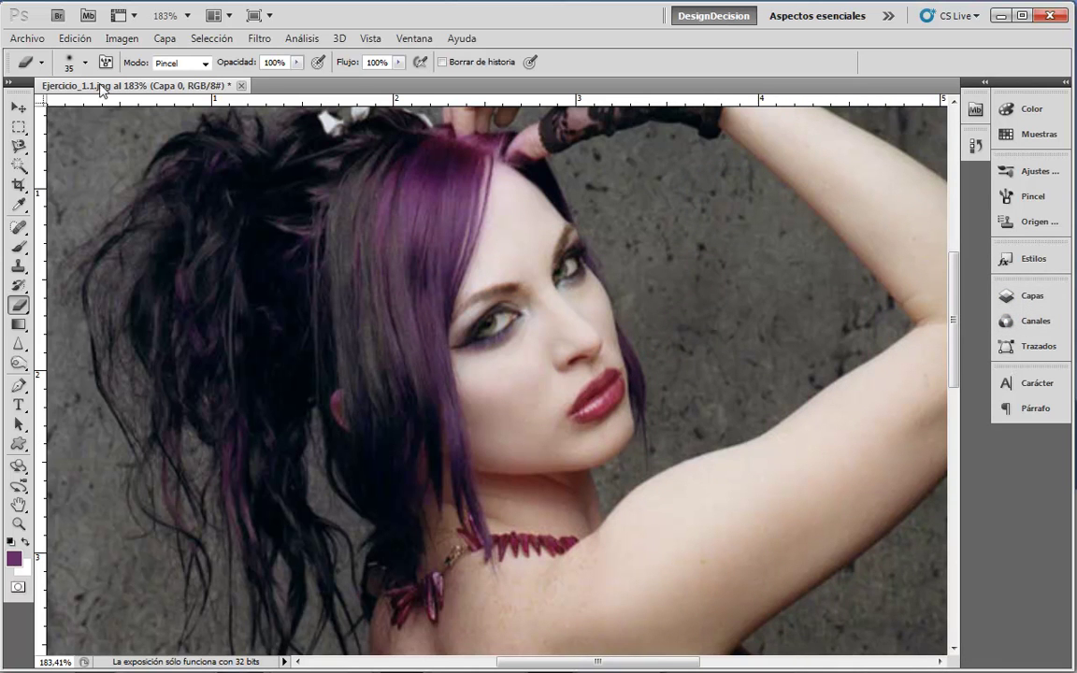
Step: Switch to a hard round brush at 100% hardness and erase a crisp patch of wall beside the face
left_click(86, 63)
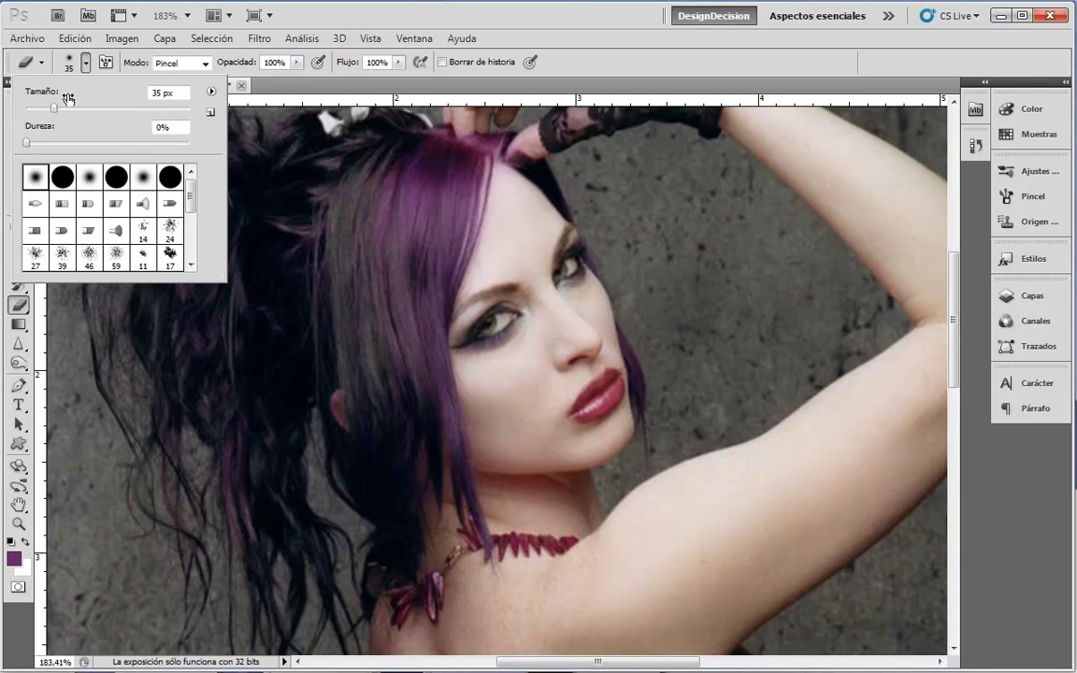
left_click_drag(192, 194, 195, 179)
left_click(65, 176)
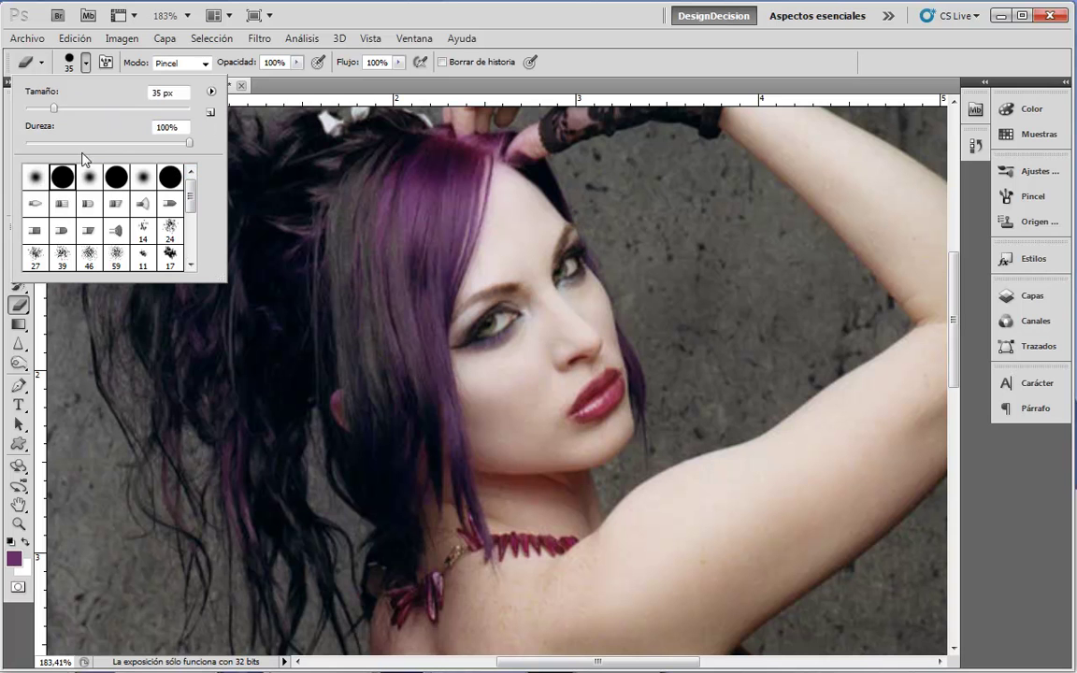
mouse_move(707, 210)
left_mouse_down()
mouse_move(734, 398)
mouse_move(681, 193)
mouse_move(695, 356)
mouse_move(709, 393)
mouse_move(810, 317)
mouse_move(693, 192)
mouse_move(678, 303)
left_mouse_up()
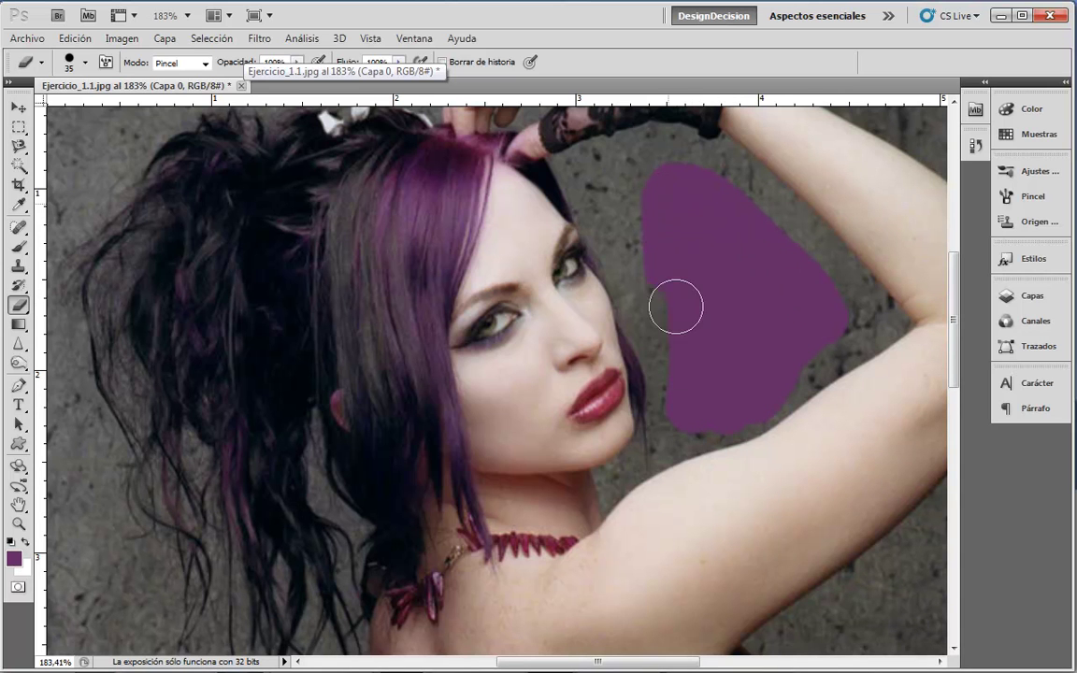
Step: Lower eraser hardness to 0% and erase a soft-edged wall area revealing purple
left_click(85, 63)
left_click_drag(51, 159, 22, 159)
left_click(855, 315)
mouse_move(855, 315)
left_mouse_down()
mouse_move(822, 356)
mouse_move(801, 245)
mouse_move(698, 160)
mouse_move(655, 221)
mouse_move(657, 378)
mouse_move(738, 412)
mouse_move(854, 355)
mouse_move(833, 268)
left_mouse_up()
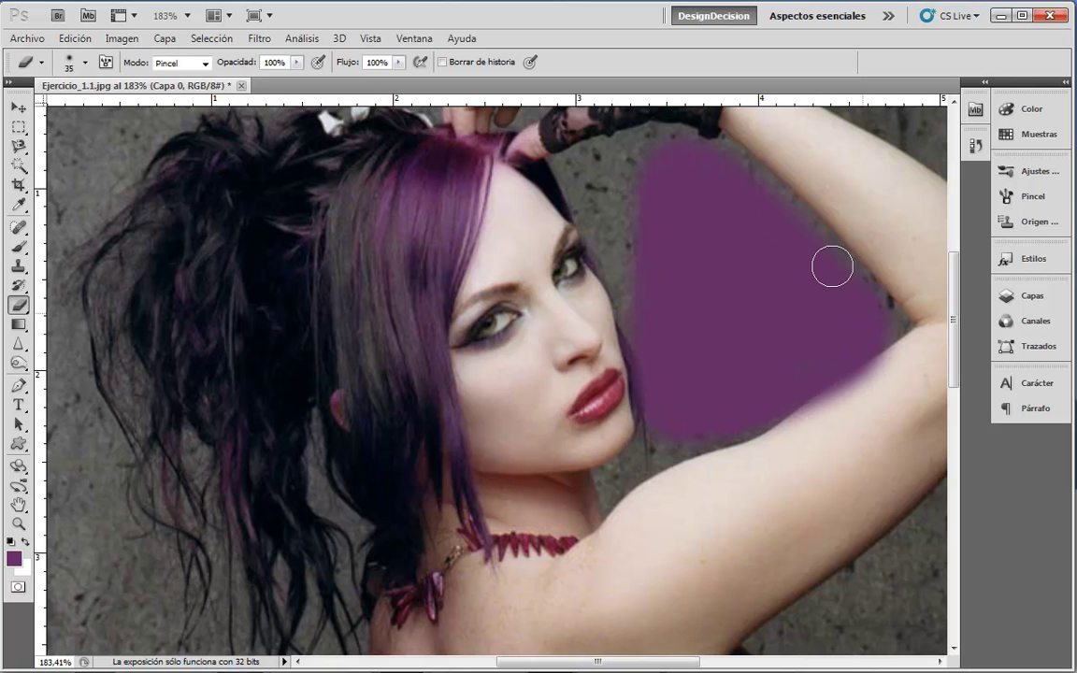
Step: Toggle Capa 0 and Capa 1 visibility to check the fill, then reselect Capa 0
left_click(1029, 295)
left_click(780, 171)
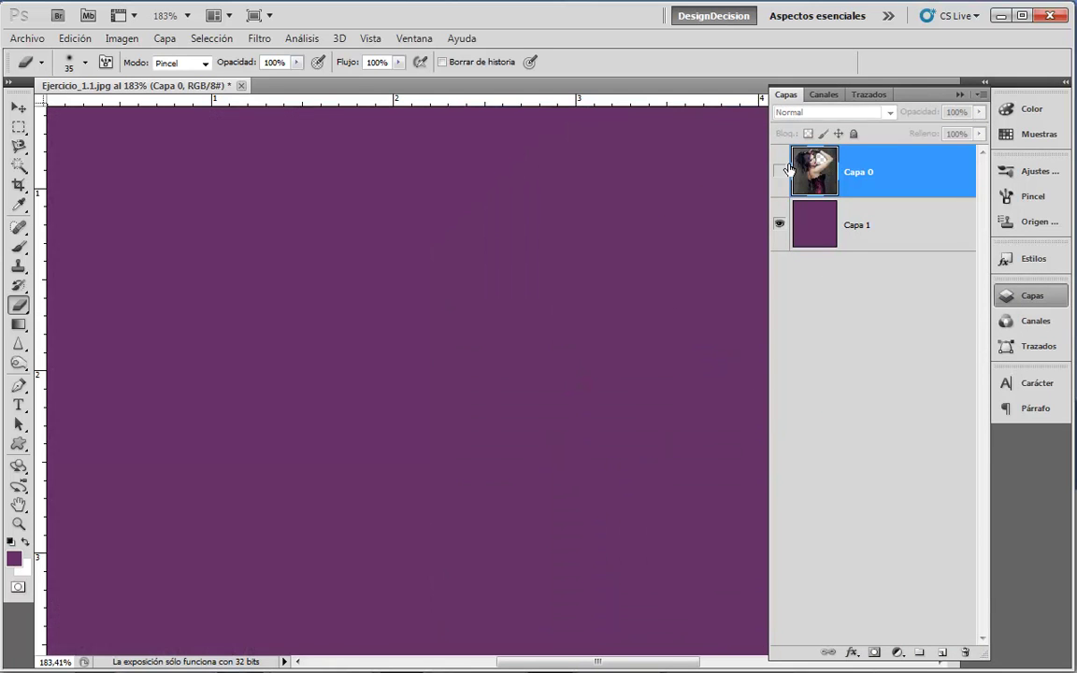
left_click(780, 224)
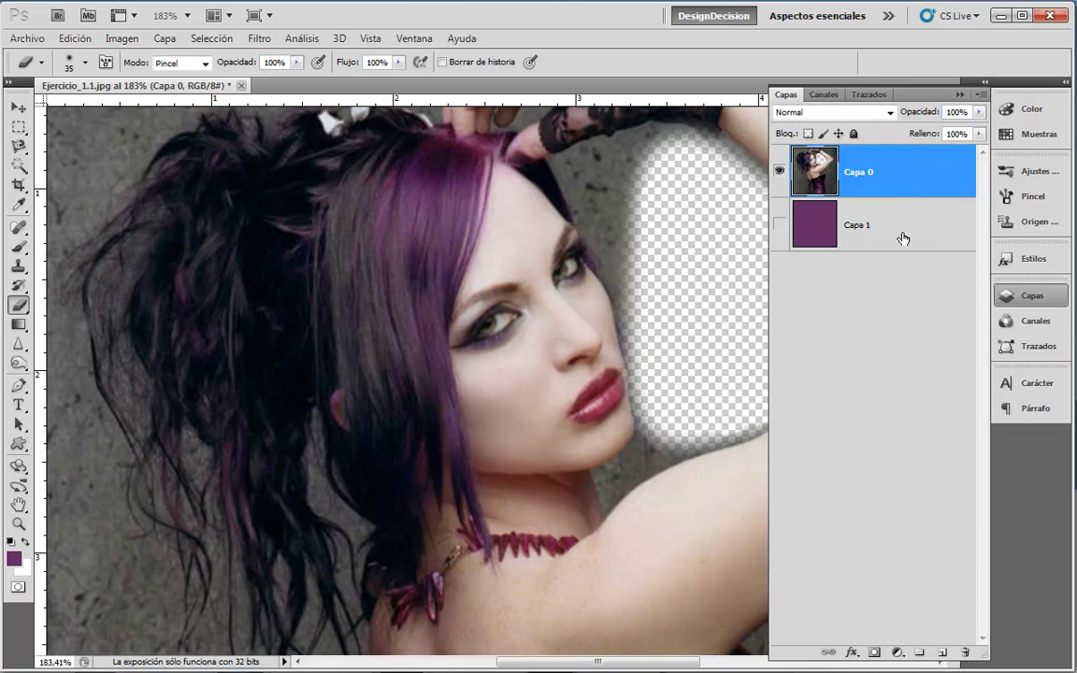
left_click(779, 225)
left_click(811, 239)
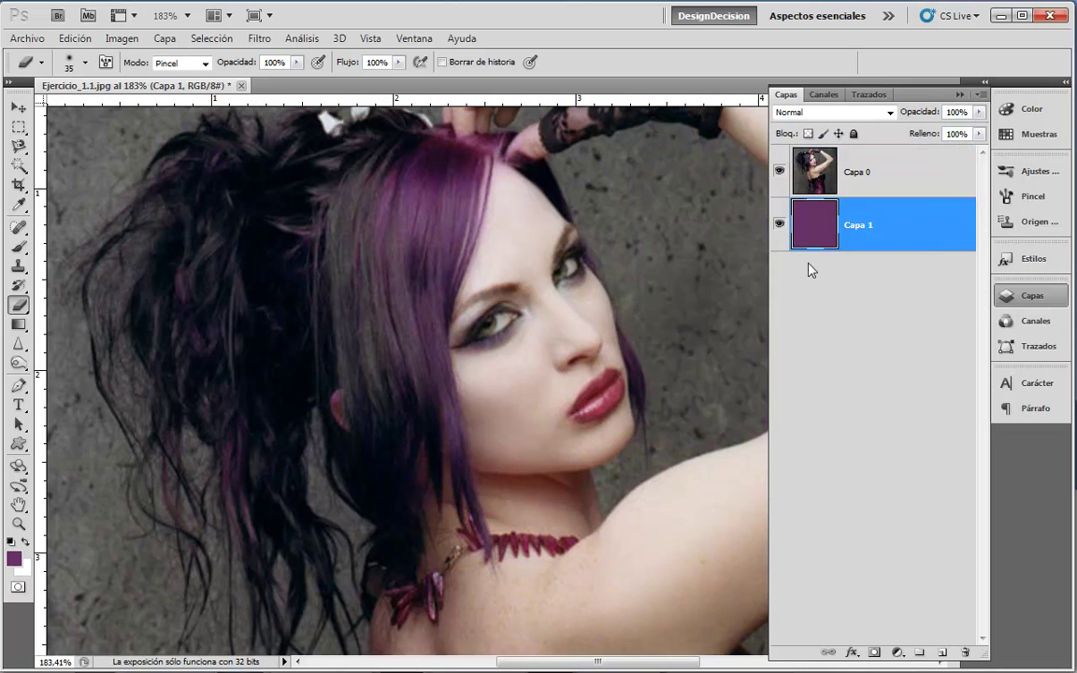
left_click(899, 173)
left_click(1045, 296)
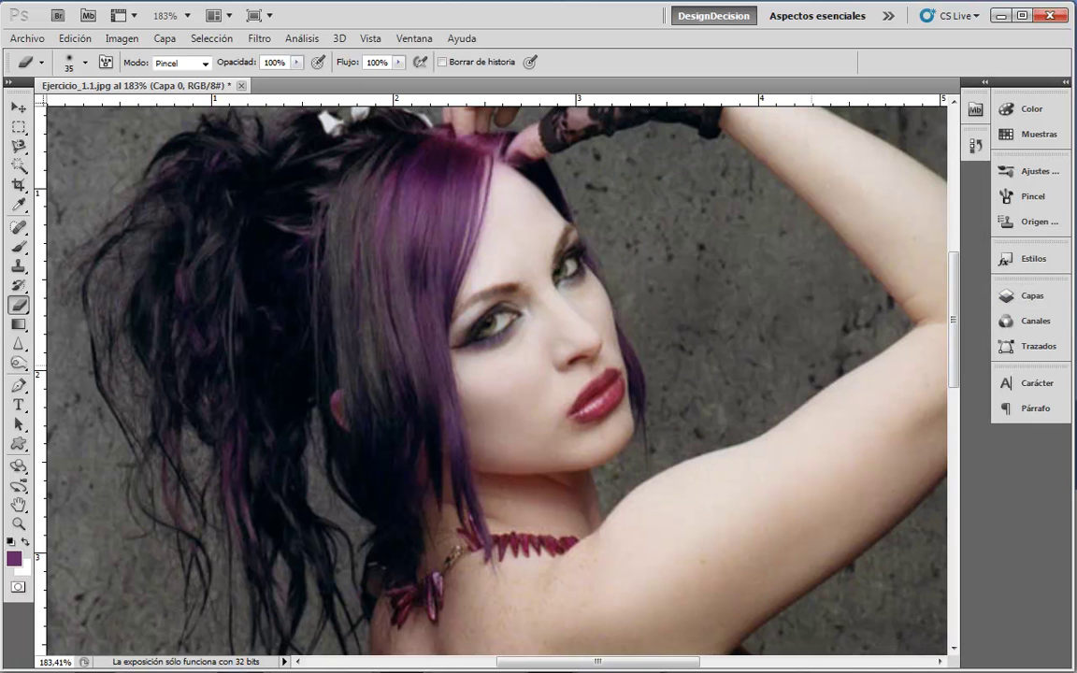
Step: Switch from the Eraser to the Background Eraser (Herramienta Borrador de fondos)
scroll(664, 361, "right", 5)
scroll(664, 374, "up", 2)
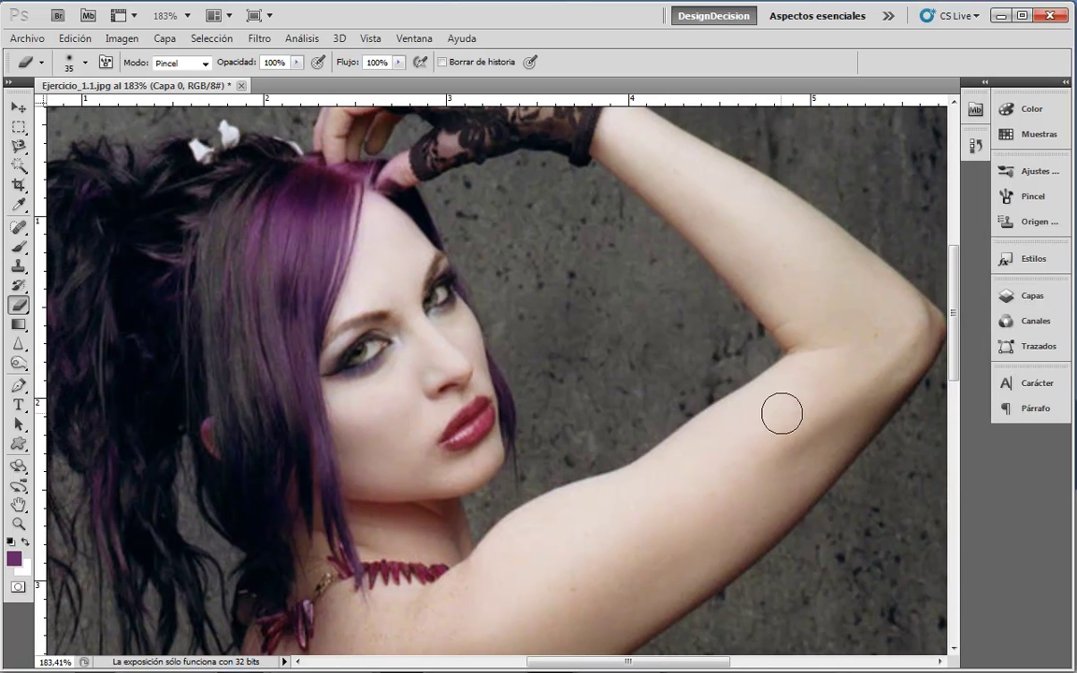
left_click(19, 306)
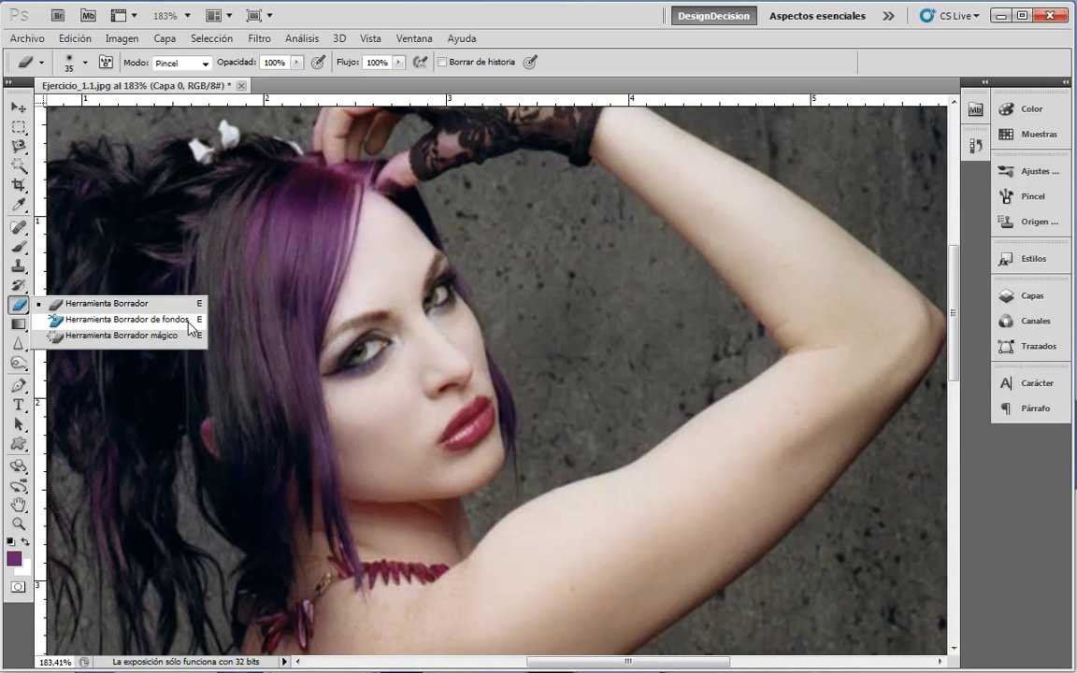
left_click(129, 319)
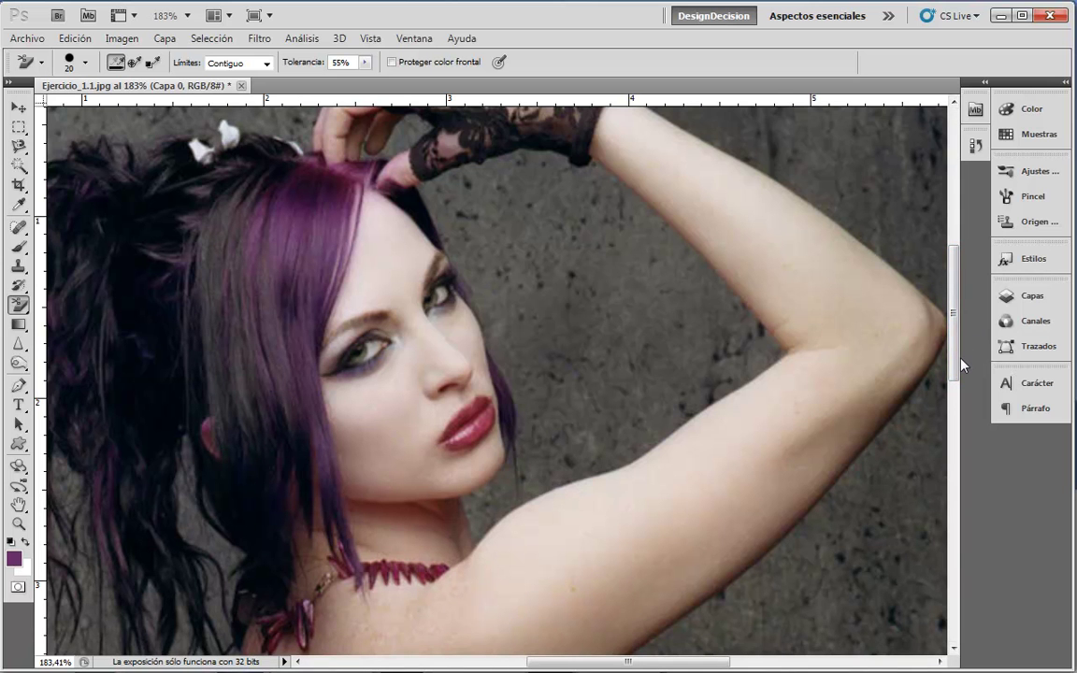
Step: Bring the raised arm into view and background-erase the wall just beside it
mouse_move(818, 372)
left_mouse_down()
mouse_move(834, 335)
mouse_move(808, 325)
left_mouse_up()
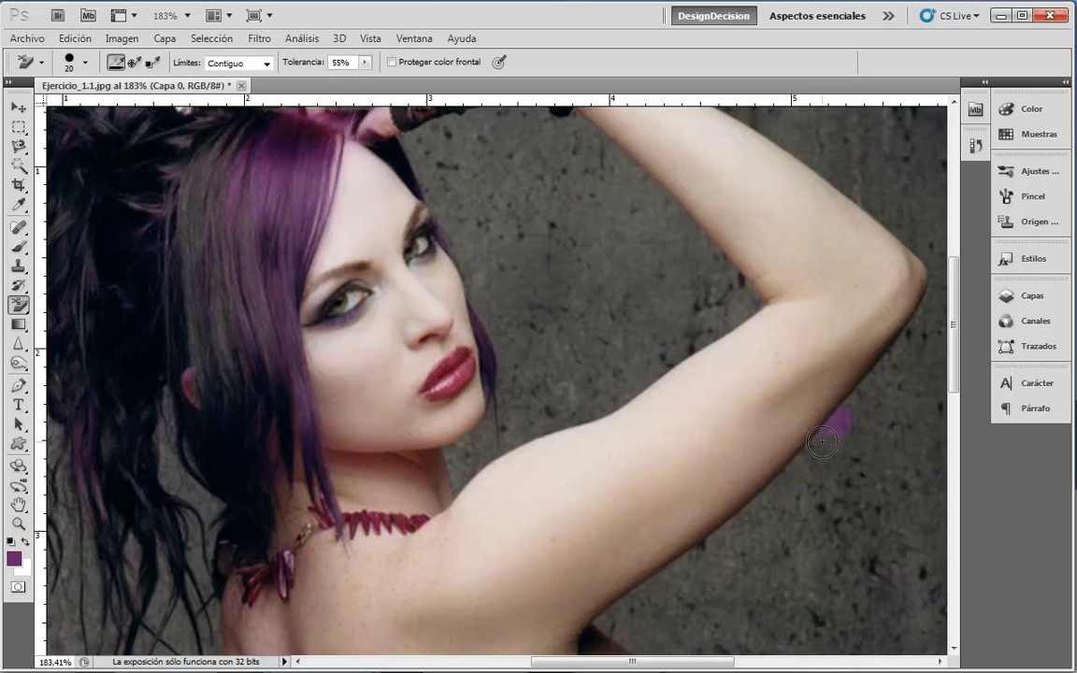
left_click(822, 438)
left_click_drag(814, 448, 831, 404)
left_click(814, 451)
Step: Erase along the arm's lower edge toward the elbow and down-left, lowering tolerance to 19%
left_click_drag(865, 388, 909, 315)
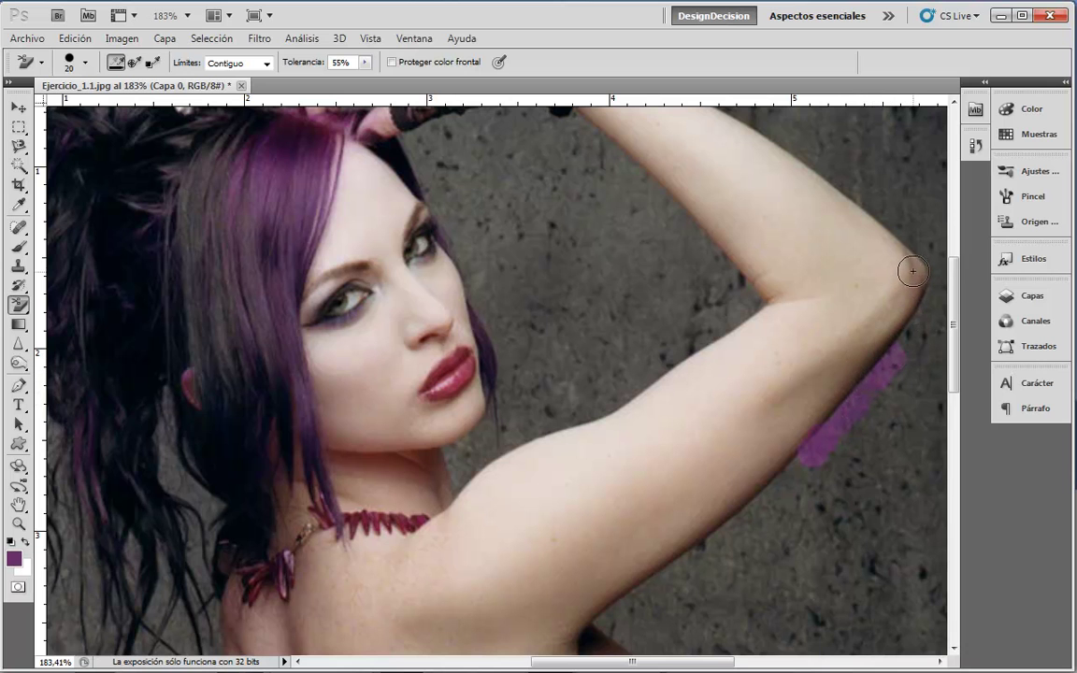
left_click_drag(905, 343, 912, 337)
left_click_drag(798, 476, 709, 553)
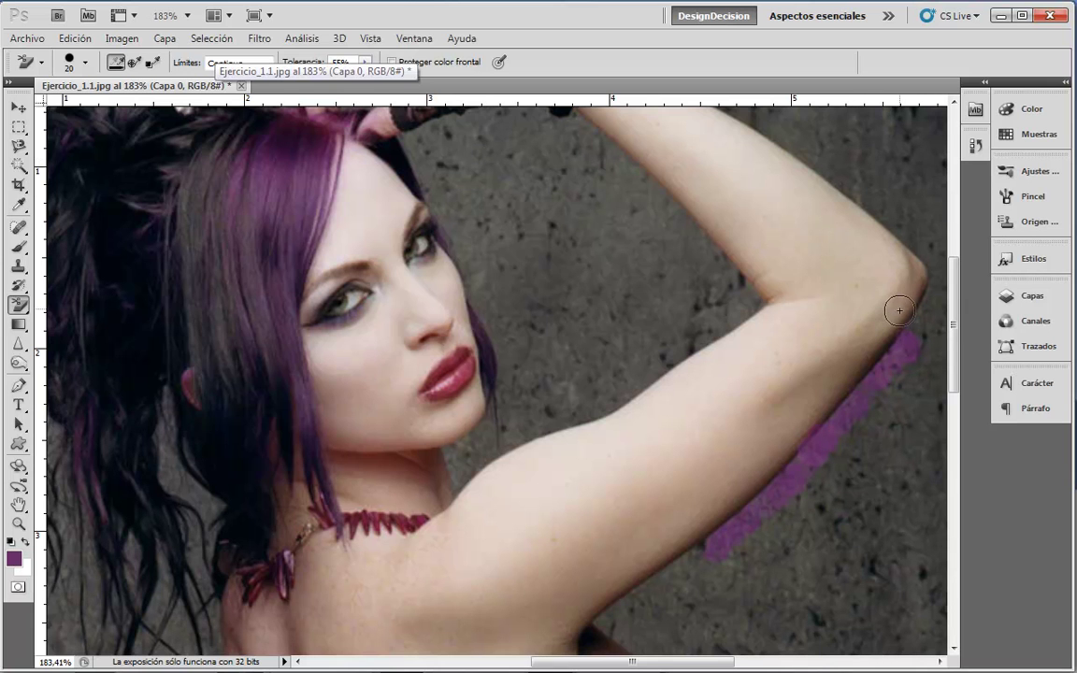
left_click_drag(366, 64, 334, 81)
left_click_drag(706, 545, 664, 580)
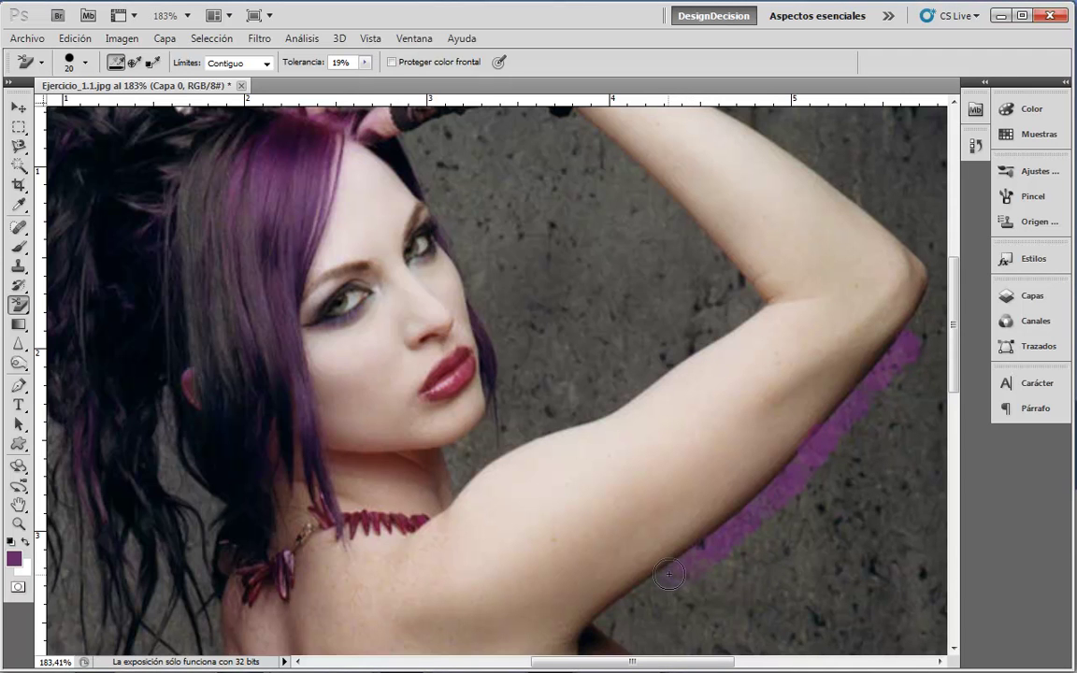
Step: Erase the wall along the arm's upper edge, then toggle Capa 1 off and on to check transparency
left_click_drag(701, 343, 589, 417)
left_click(1032, 296)
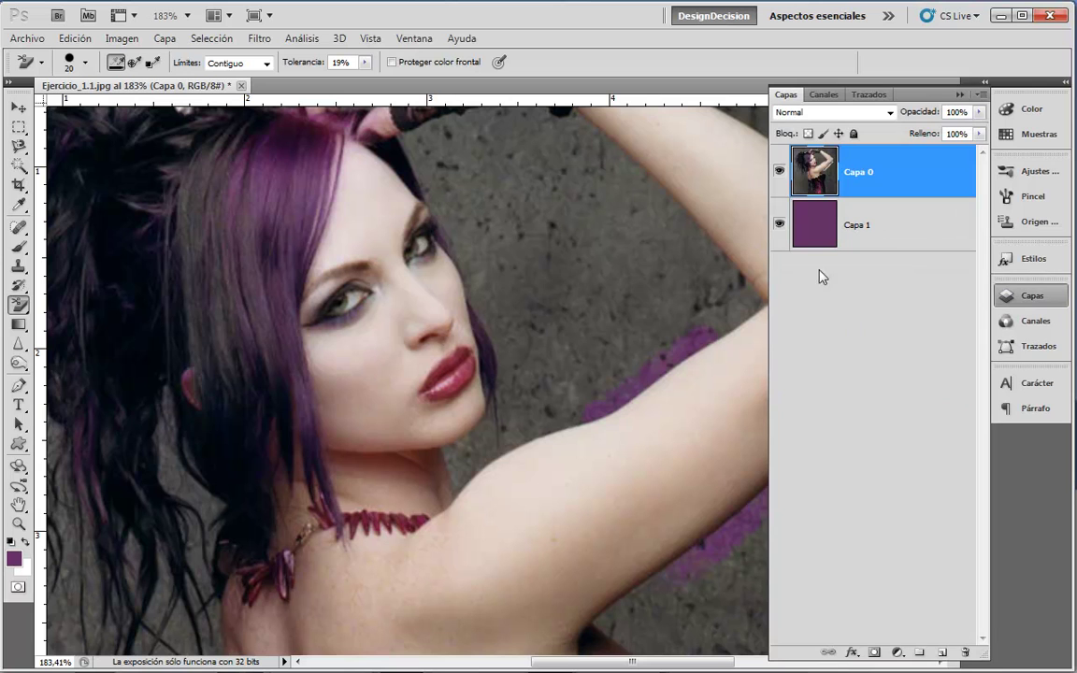
left_click(780, 224)
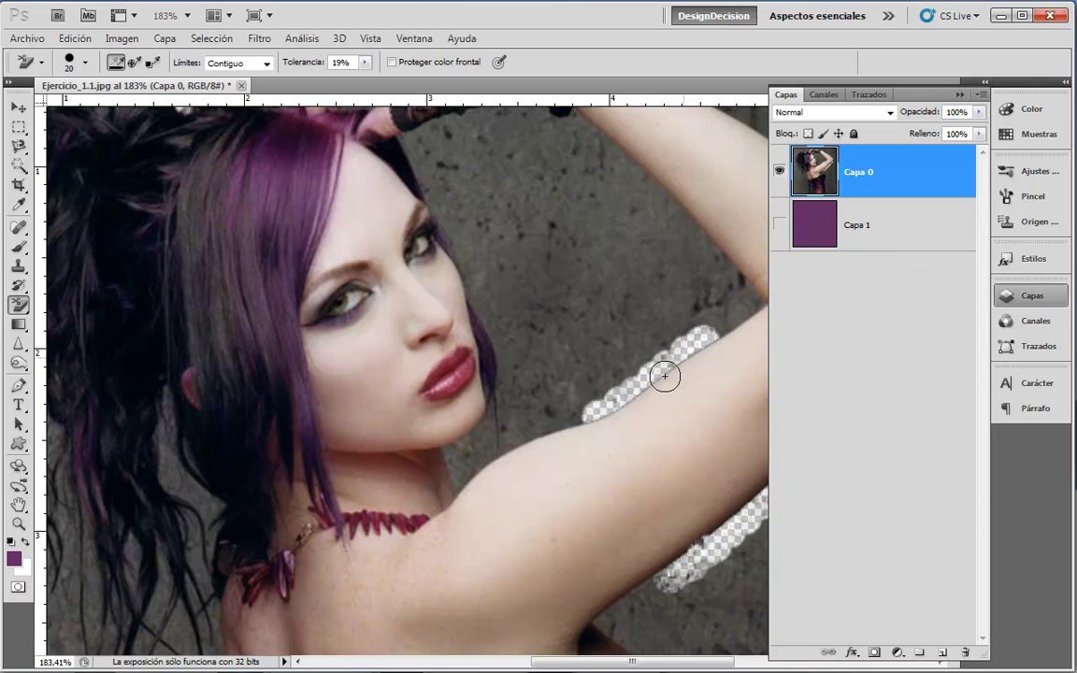
left_click(780, 224)
left_click(1032, 295)
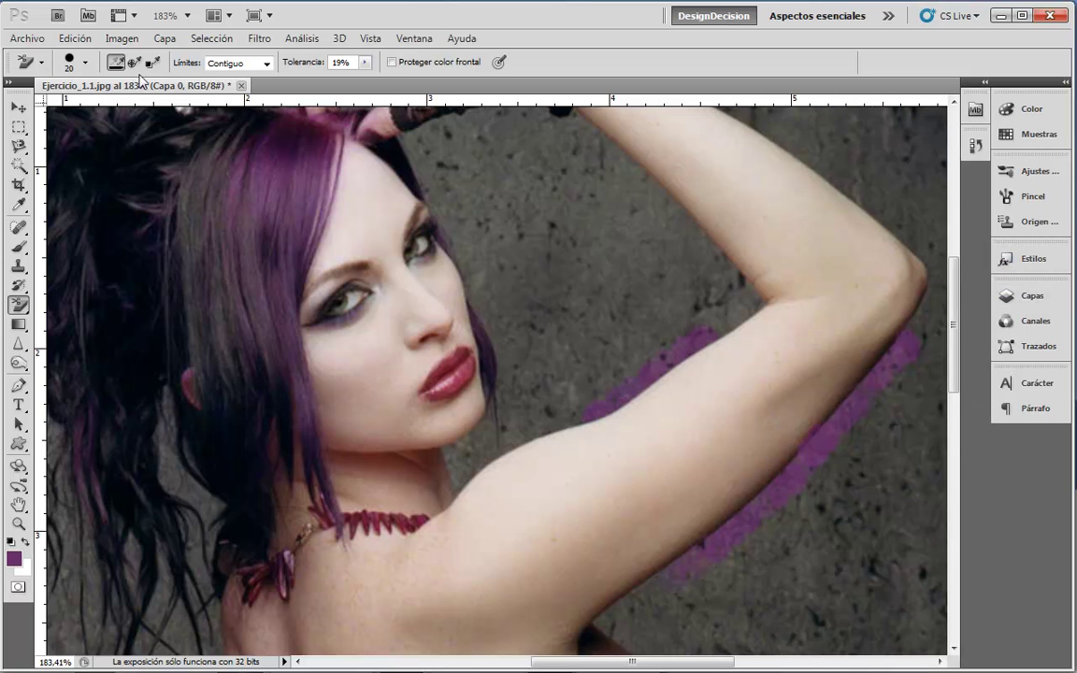
Step: Change the Background Eraser limits from Contiguo, trying No contiguo, to Hallar bordes
left_click(85, 62)
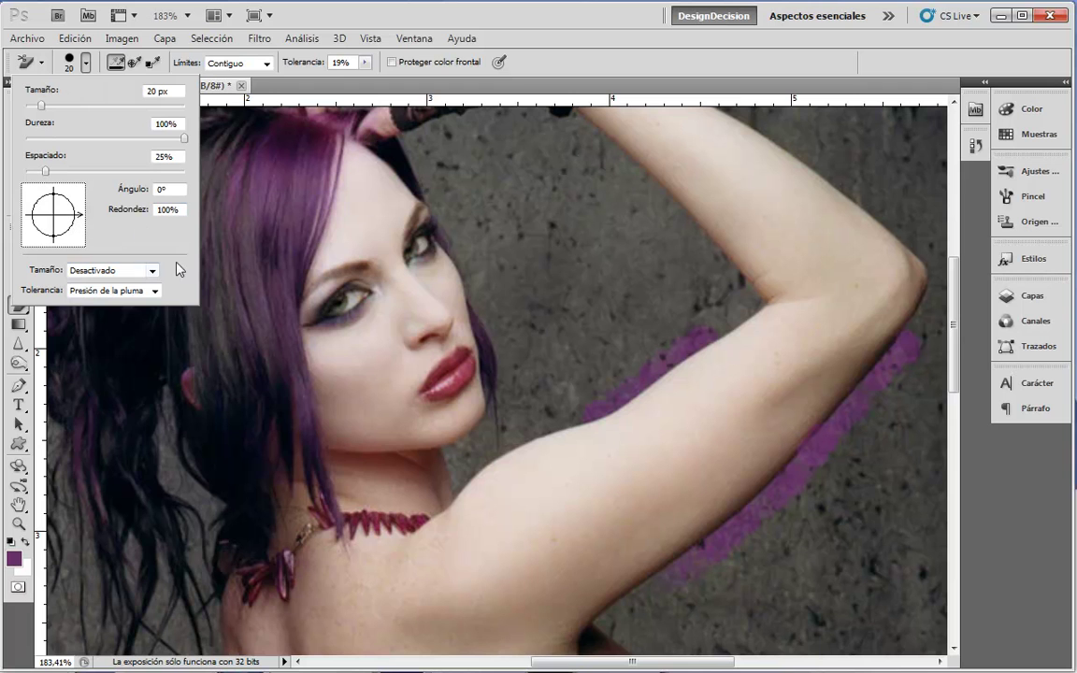
left_click(557, 73)
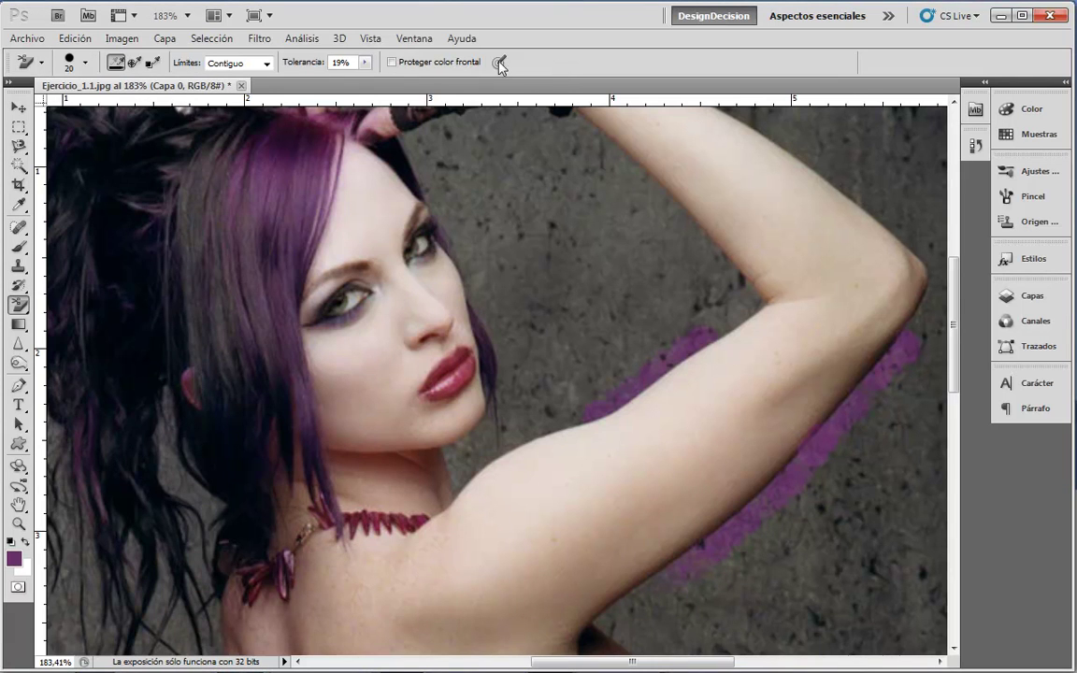
left_click(258, 68)
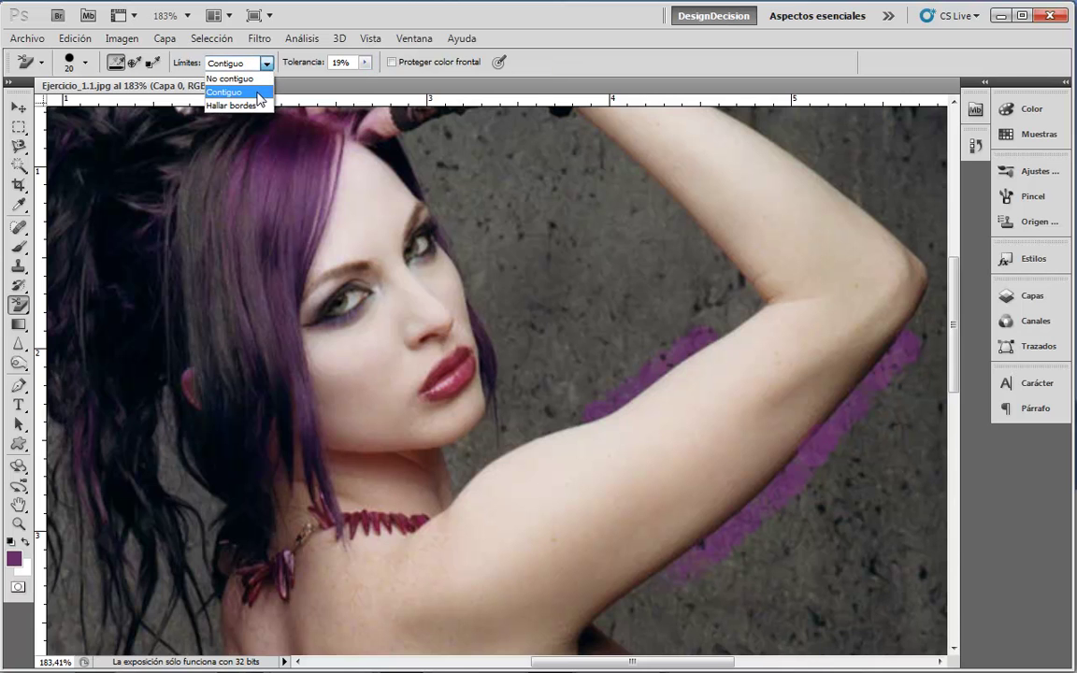
left_click(1069, 436)
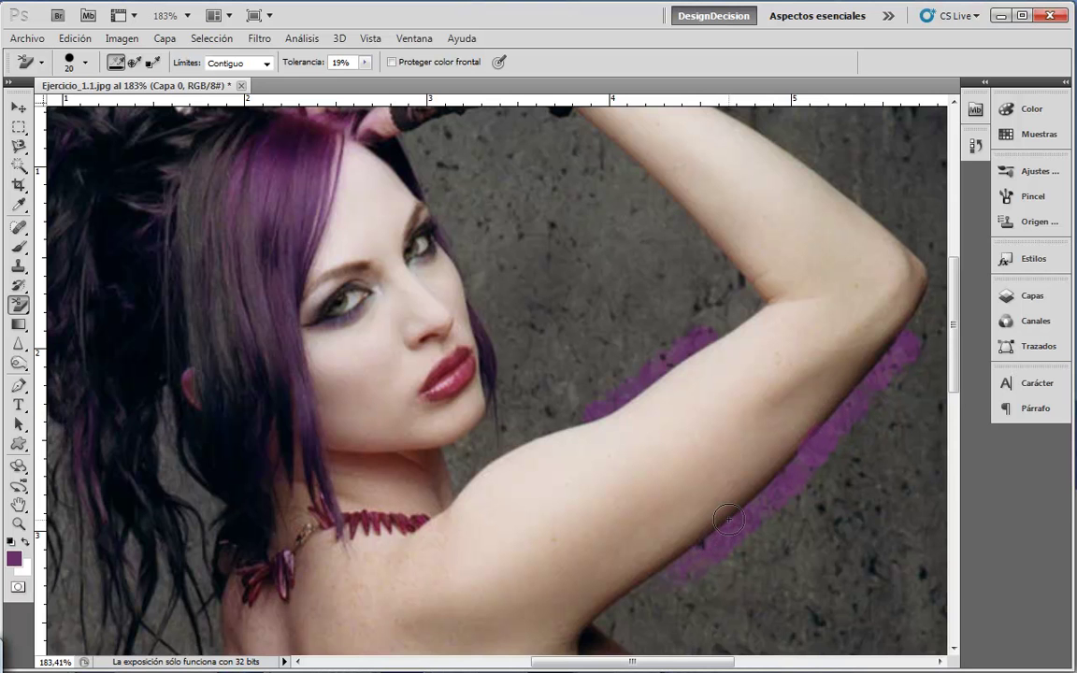
left_click(268, 63)
left_click(225, 77)
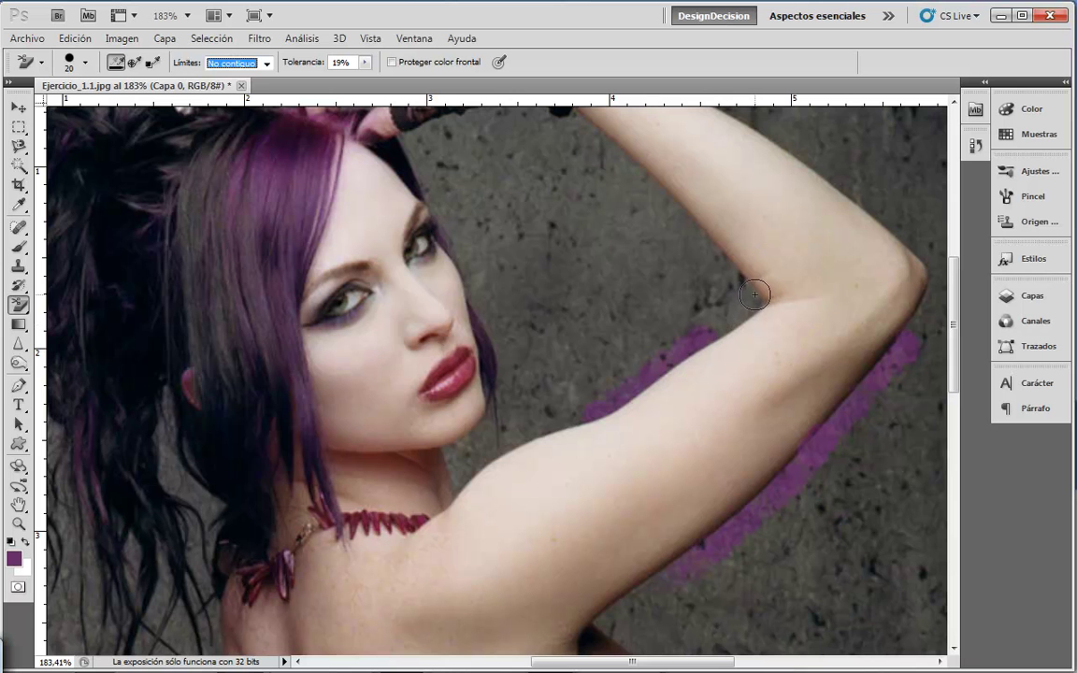
left_click(236, 65)
left_click(233, 102)
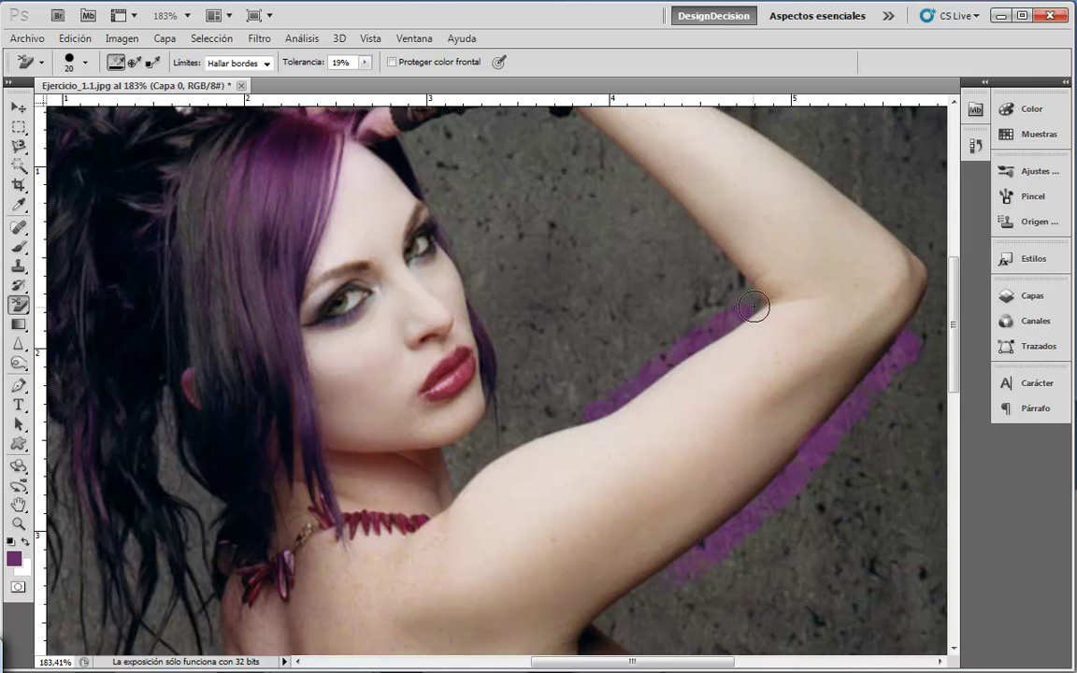
mouse_move(748, 312)
left_mouse_down()
mouse_move(743, 282)
mouse_move(665, 200)
left_mouse_up()
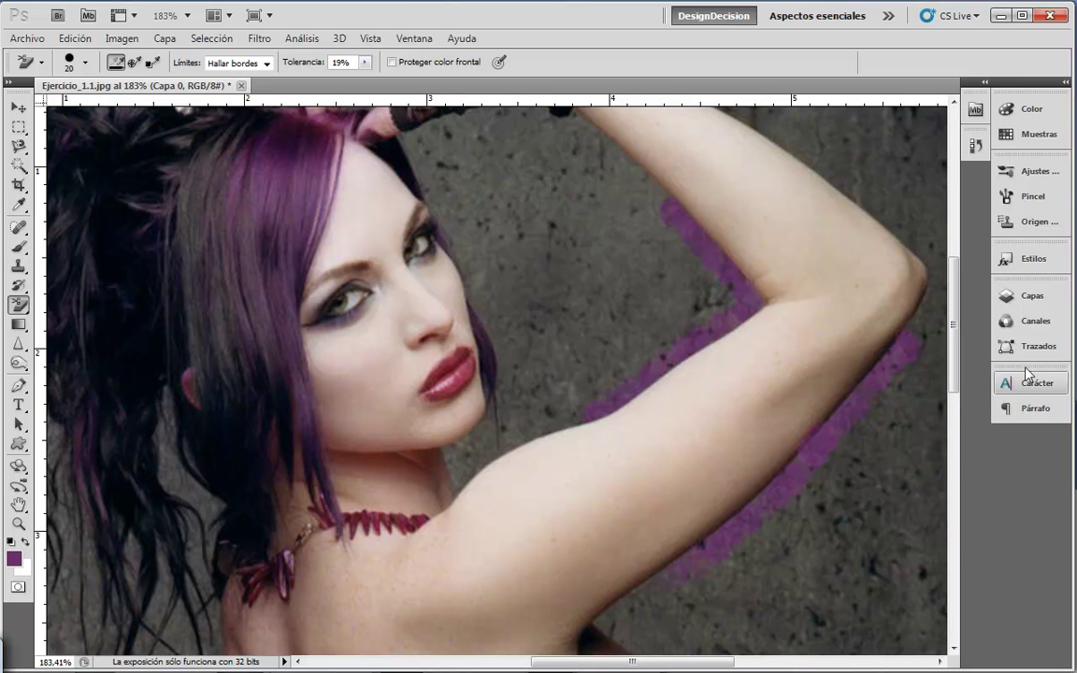
left_click(1033, 295)
left_click(780, 225)
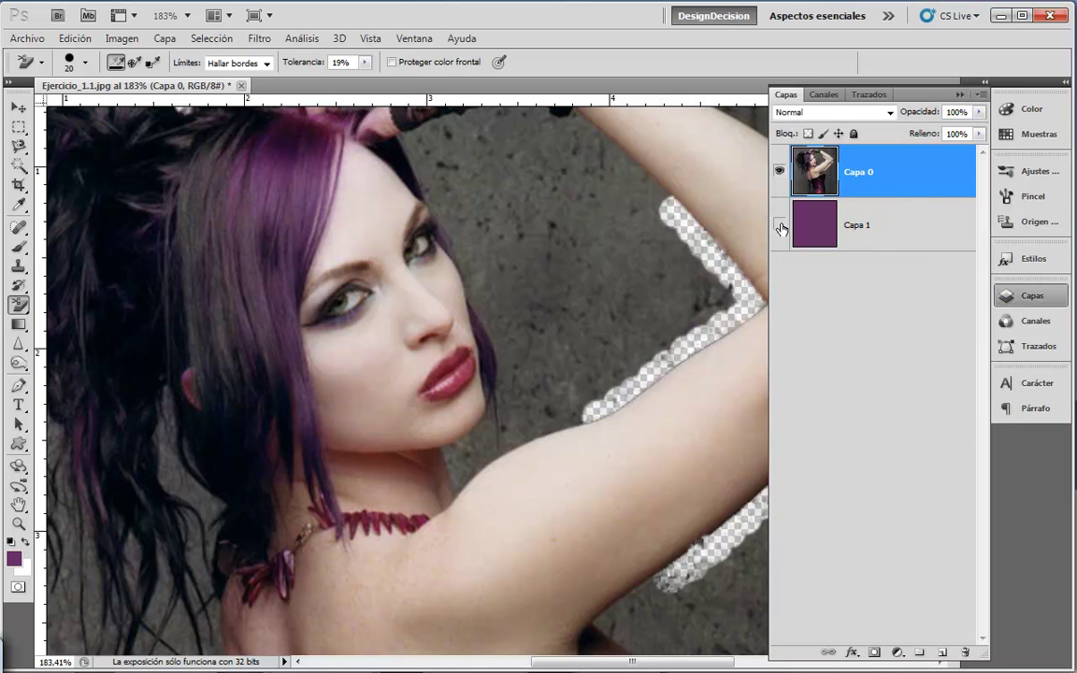
left_click(780, 225)
left_click(1001, 296)
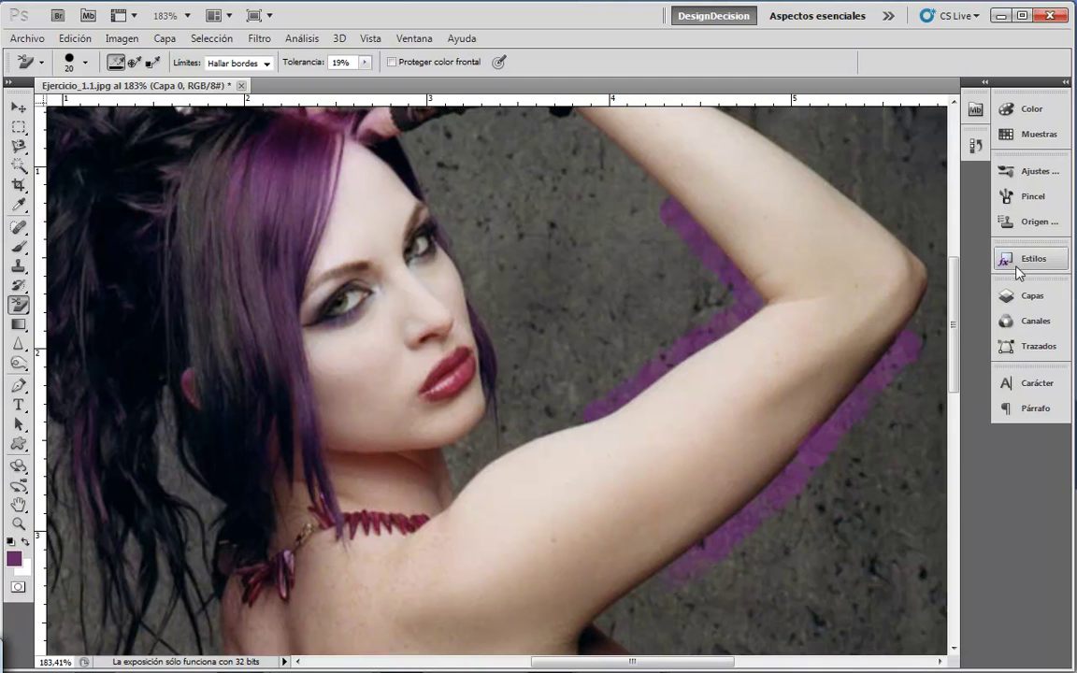
left_click_drag(669, 207, 762, 298)
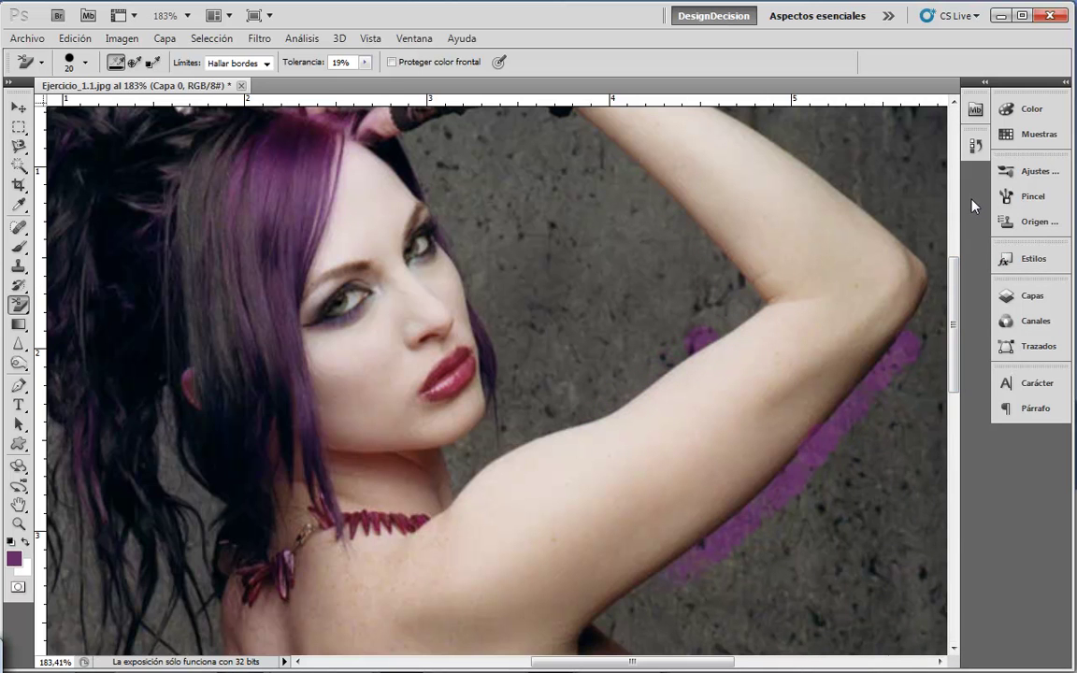
Step: Revert to the Rellenar history state and switch to the Magic Eraser (Herramienta Borrador mágico)
left_click(975, 145)
scroll(956, 351, "up", 3)
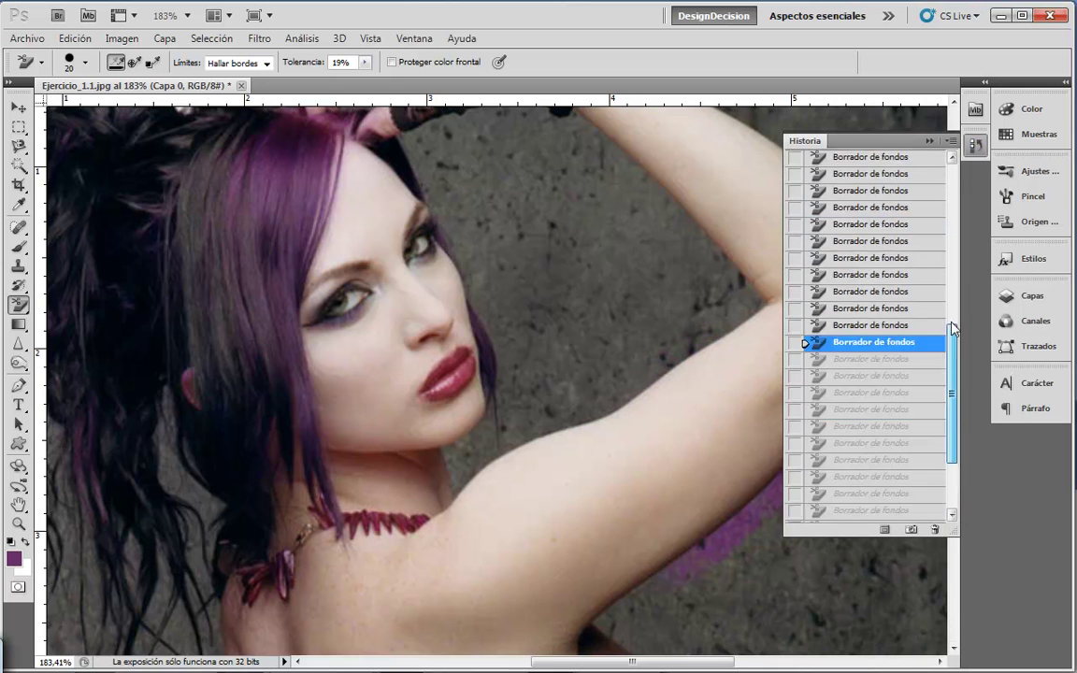
scroll(955, 351, "up", 5)
scroll(956, 351, "up", 1)
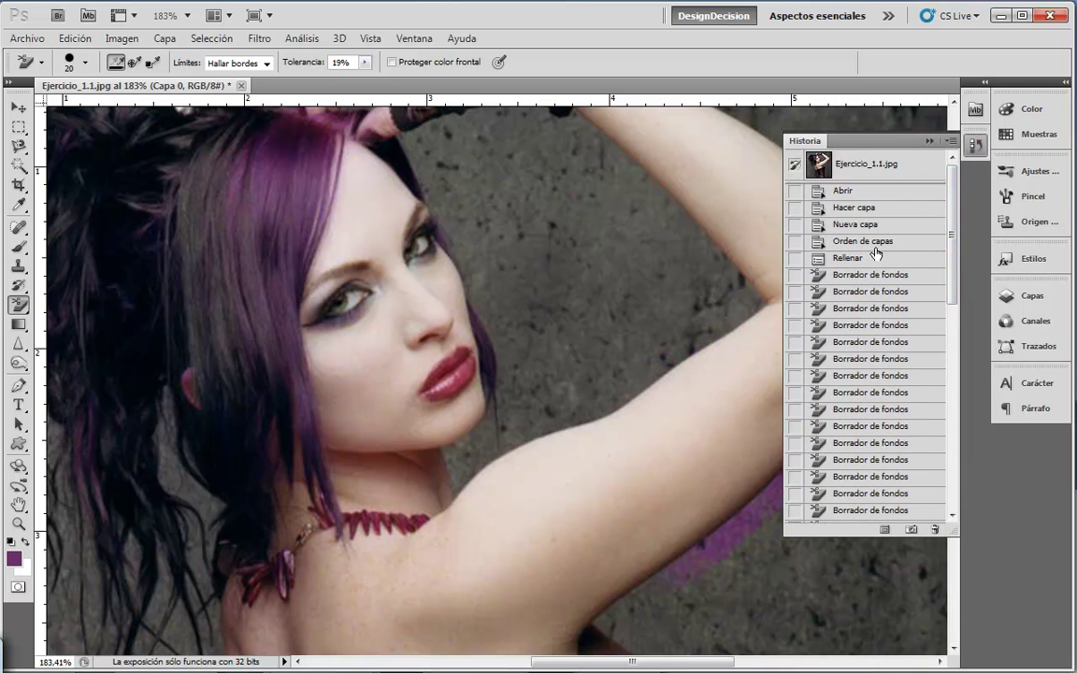
left_click(809, 259)
left_click(975, 145)
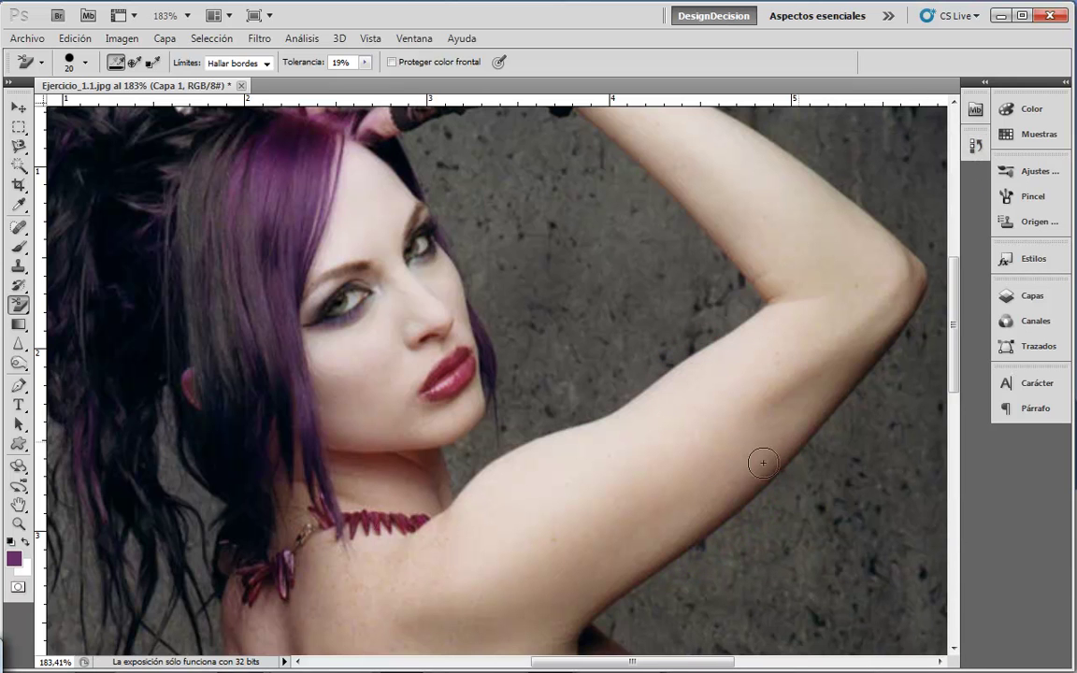
right_click(15, 308)
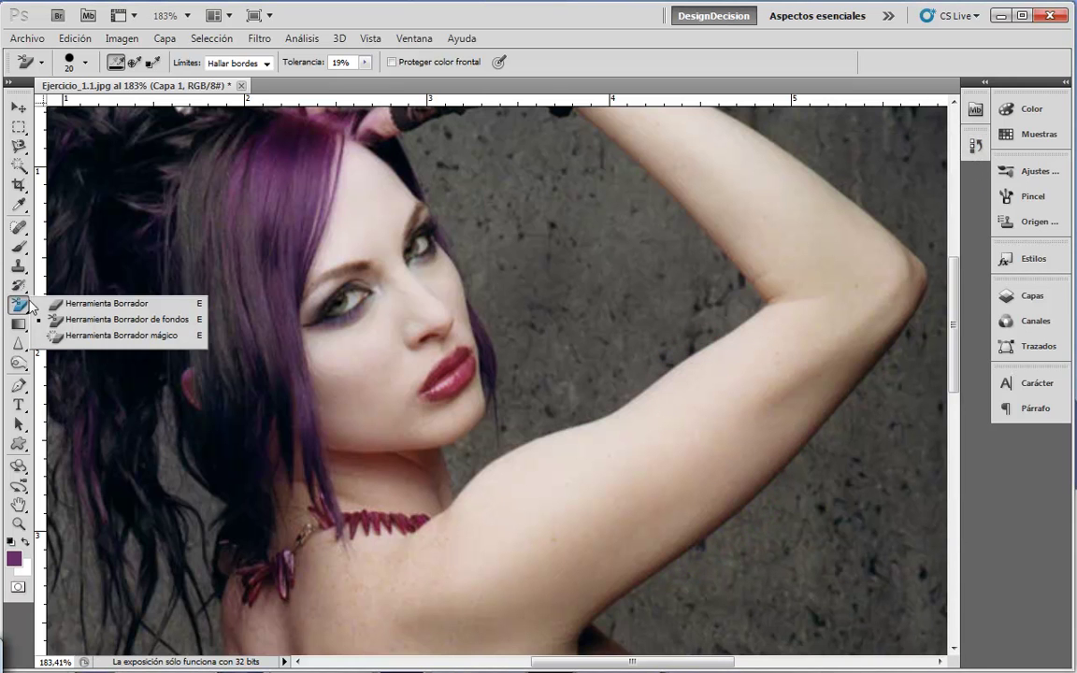
left_click(117, 337)
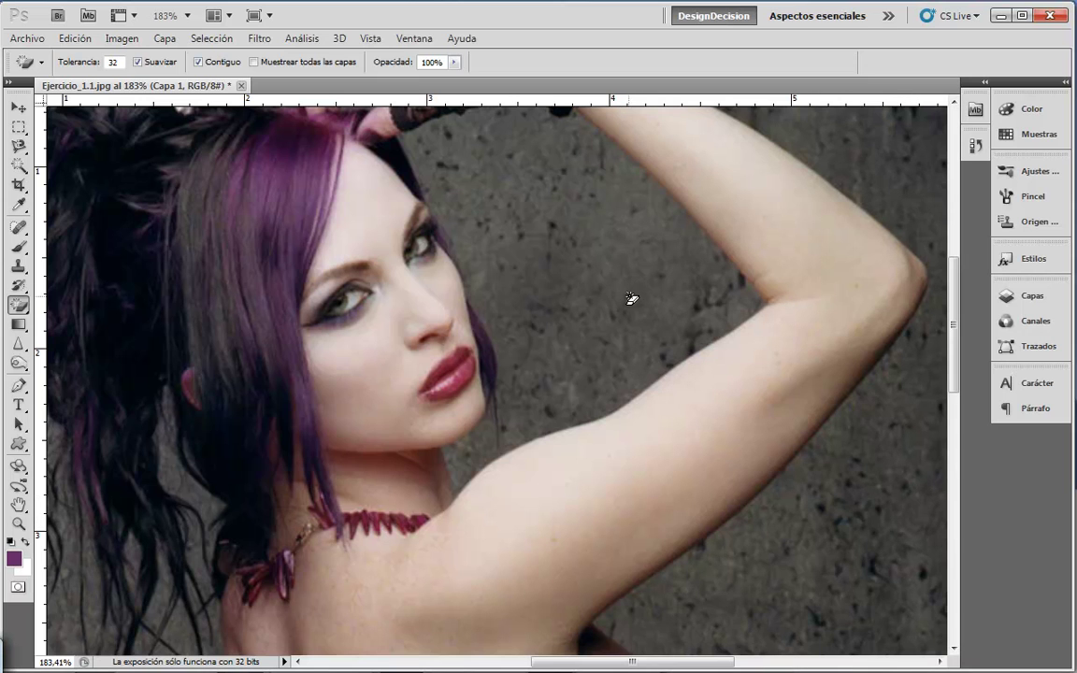
Step: Fill Capa 1 with the purple foreground colour and make Capa 0 active
left_click(1028, 295)
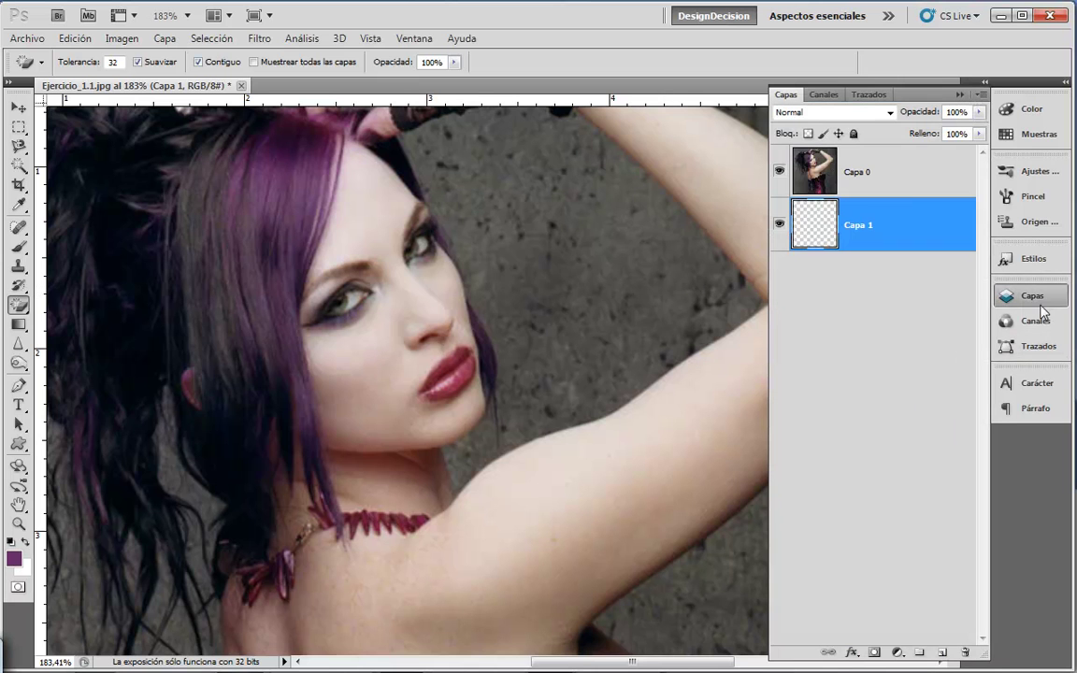
key("alt+BackSpace")
left_click(887, 182)
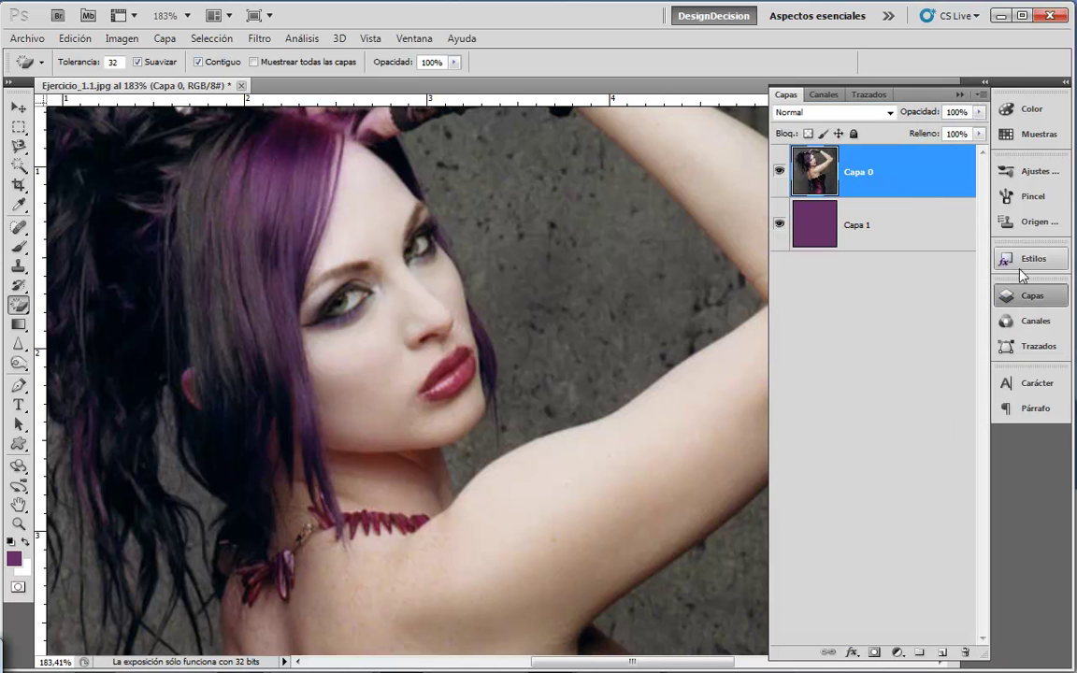
Step: Magic-erase the wall between her head and arm and to the right of the arm
left_click(1032, 295)
left_click(521, 214)
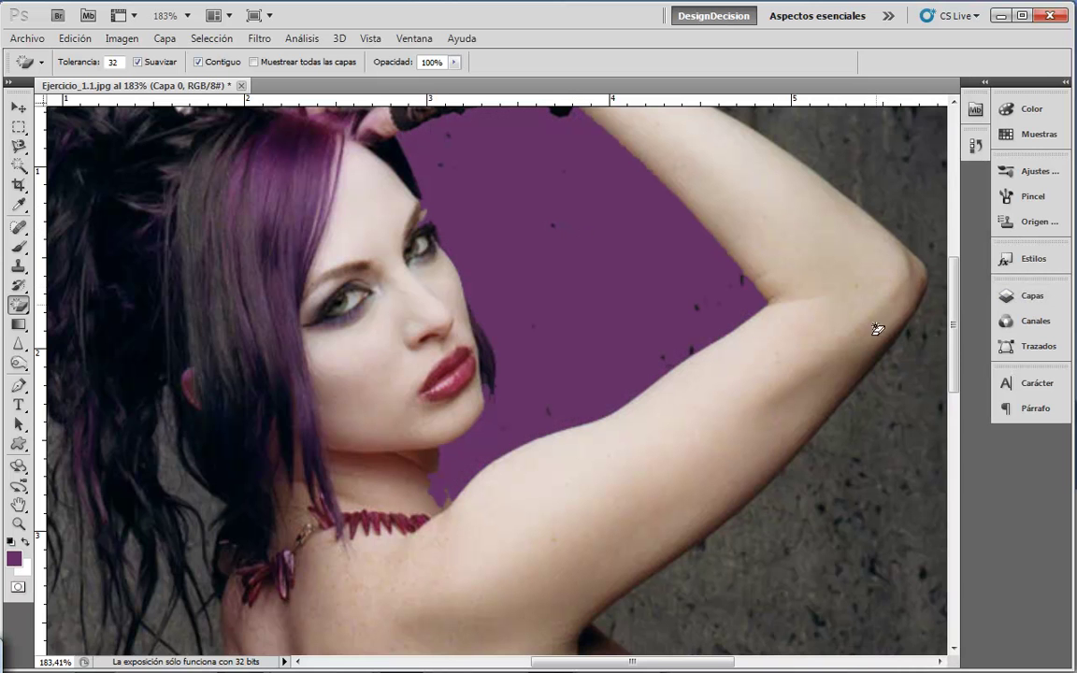
left_click(869, 494)
Step: Zoom out to the whole portrait, then zoom to 100% on the upper body
key("z")
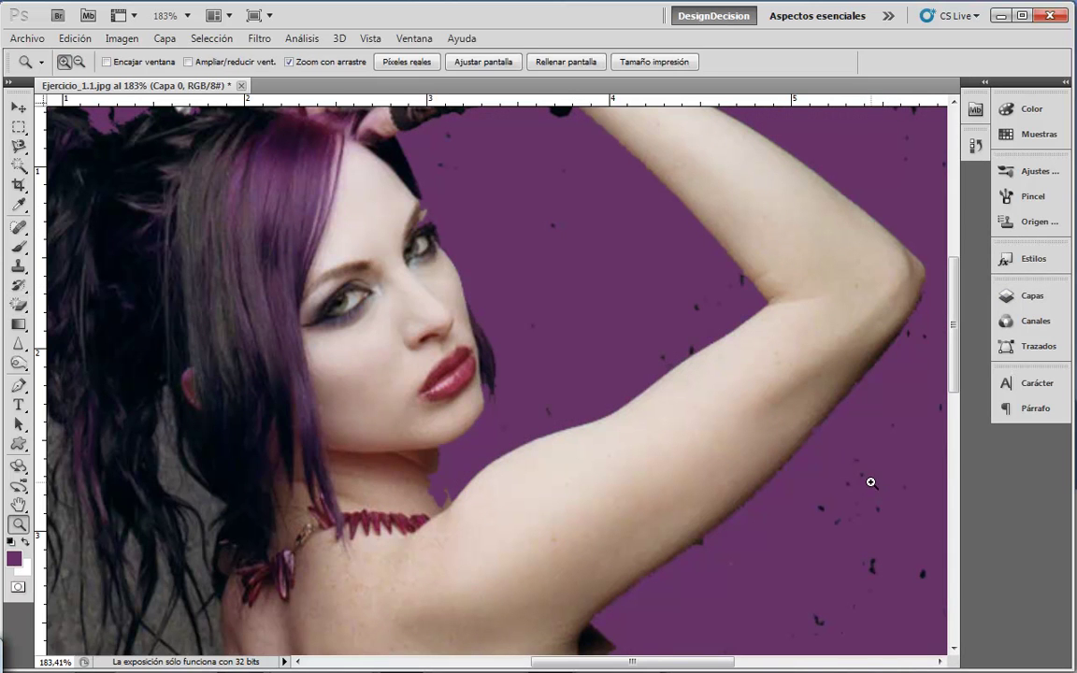
left_click(868, 483, "alt")
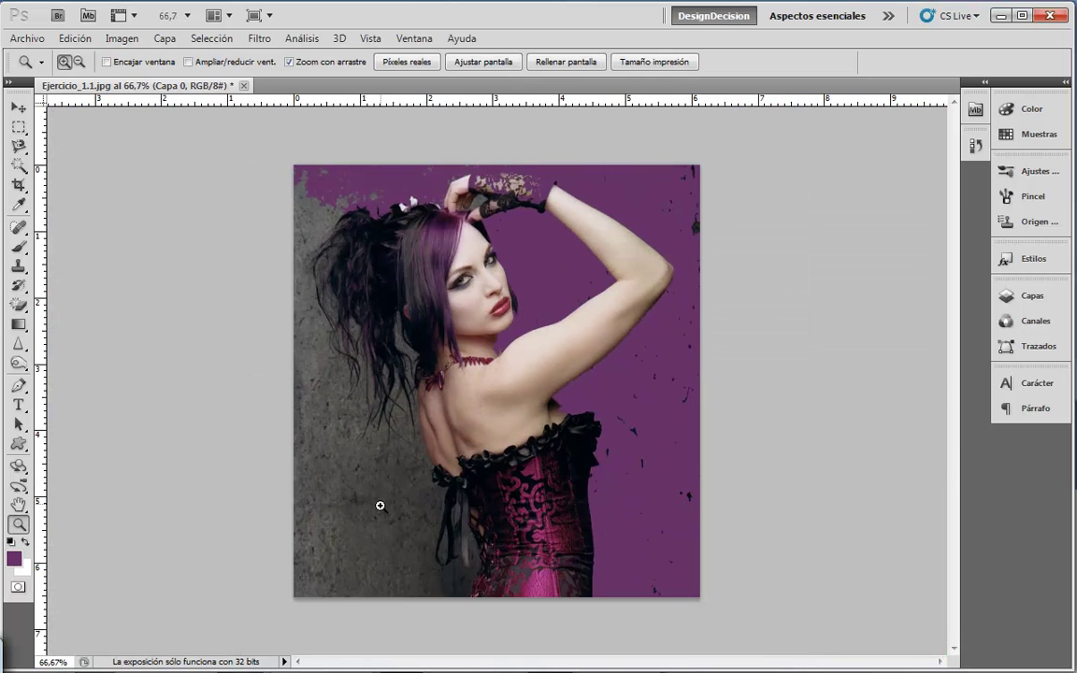
left_click(380, 504)
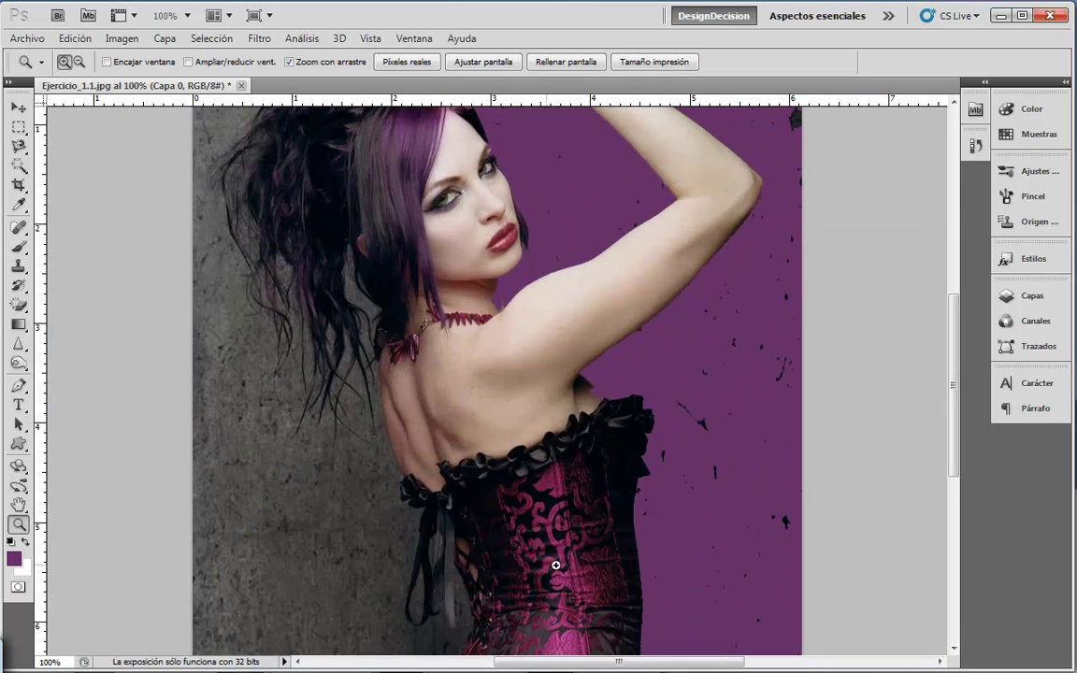
left_click(17, 305)
scroll(763, 454, "up", 2)
scroll(769, 505, "up", 3)
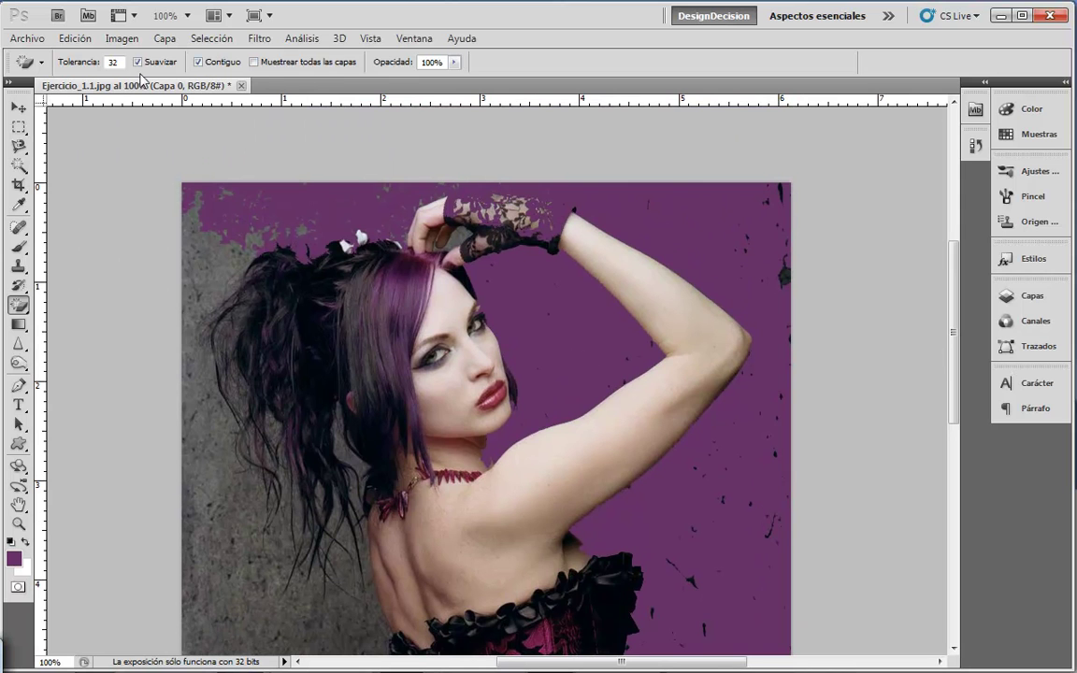
Step: Set tolerance to 10, restore the right and top wall, and pick IMG_1908.CR2 in Bridge
type("10")
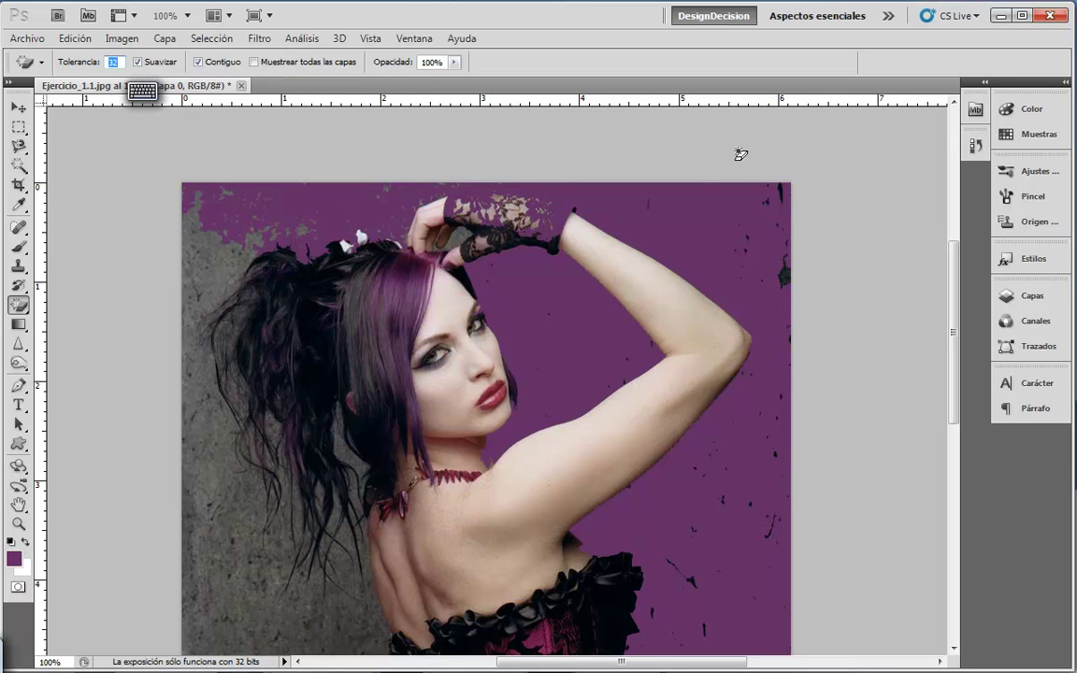
left_click(785, 210)
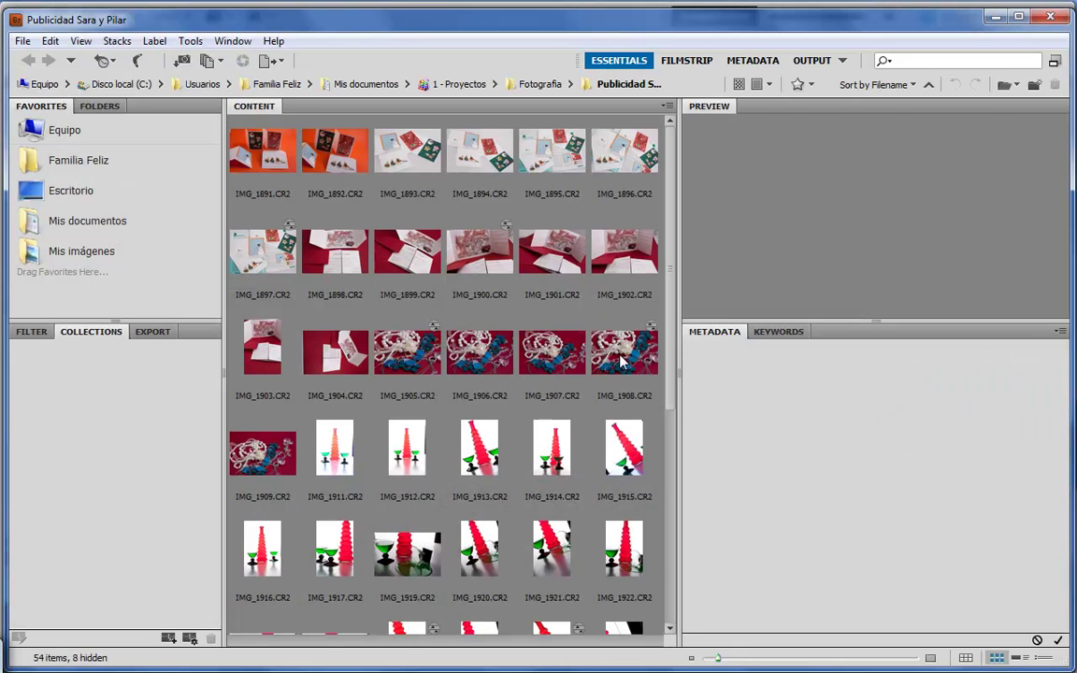
left_click(622, 363)
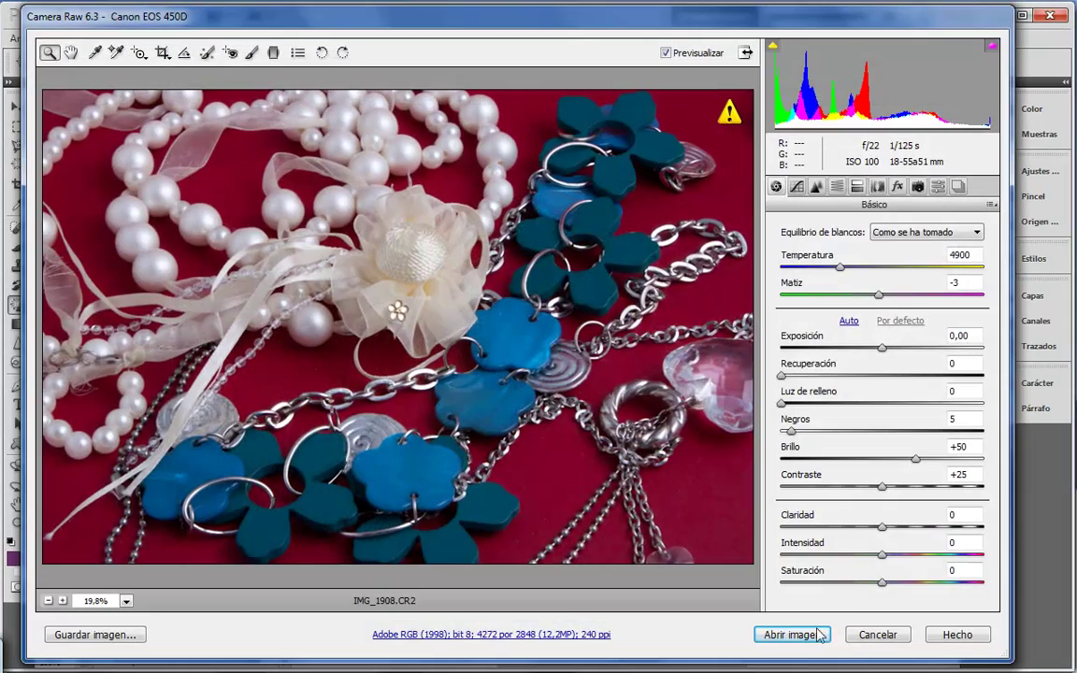
Step: Open IMG_1908.CR2 and Magic-Erase the red background at the bottom right and between the chains
left_click(819, 636)
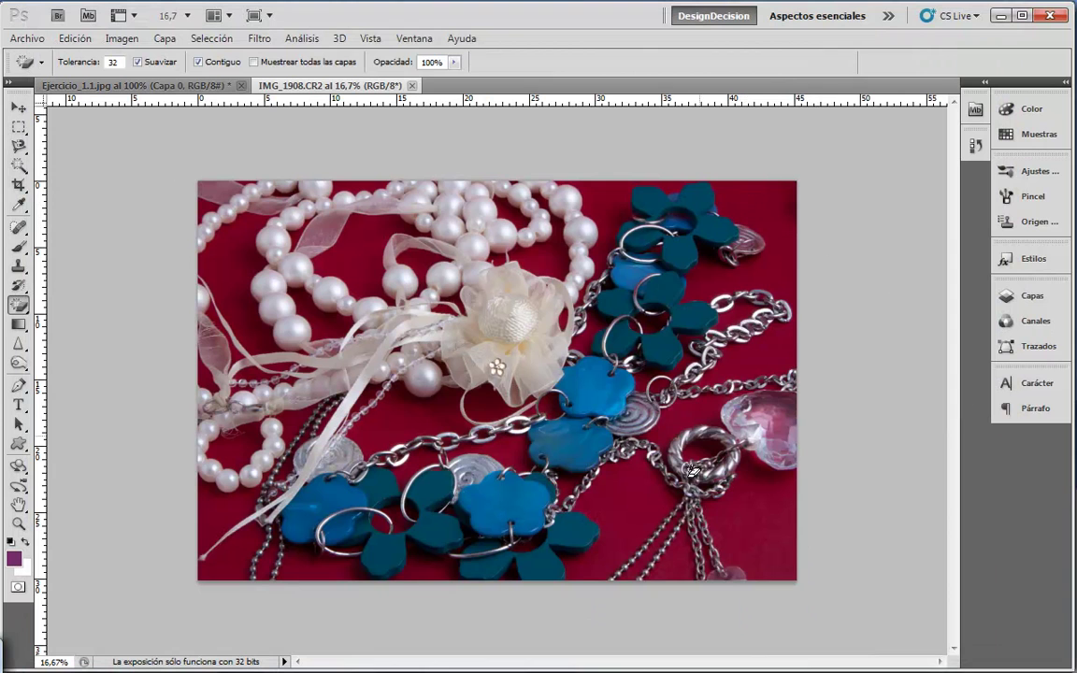
left_click(617, 524)
left_click(757, 524)
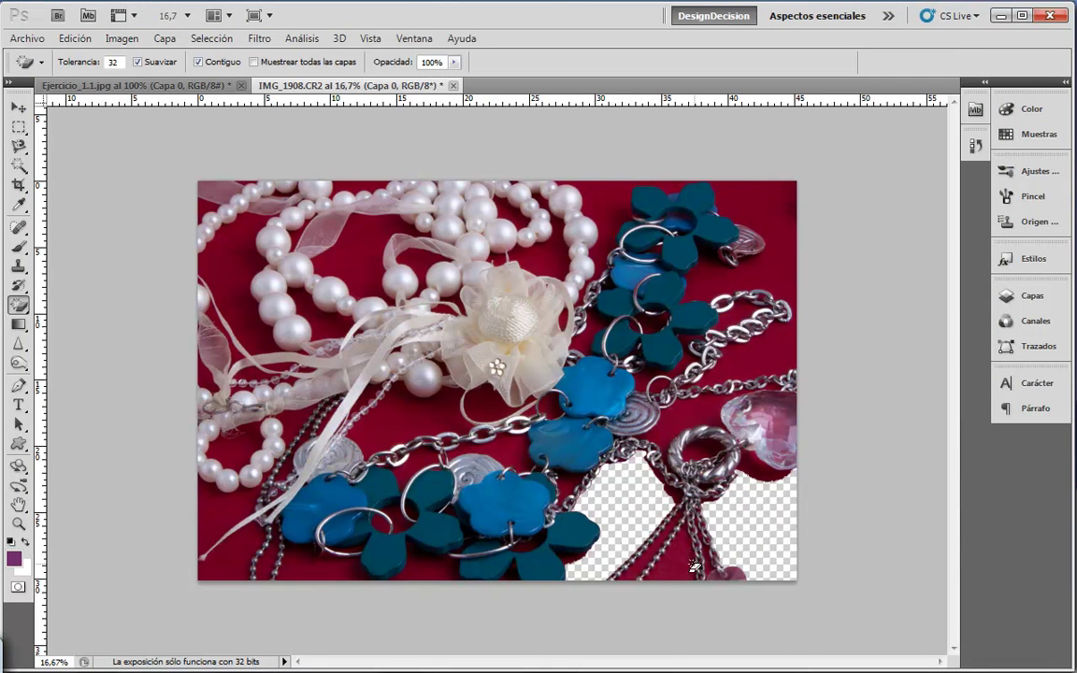
left_click(445, 410)
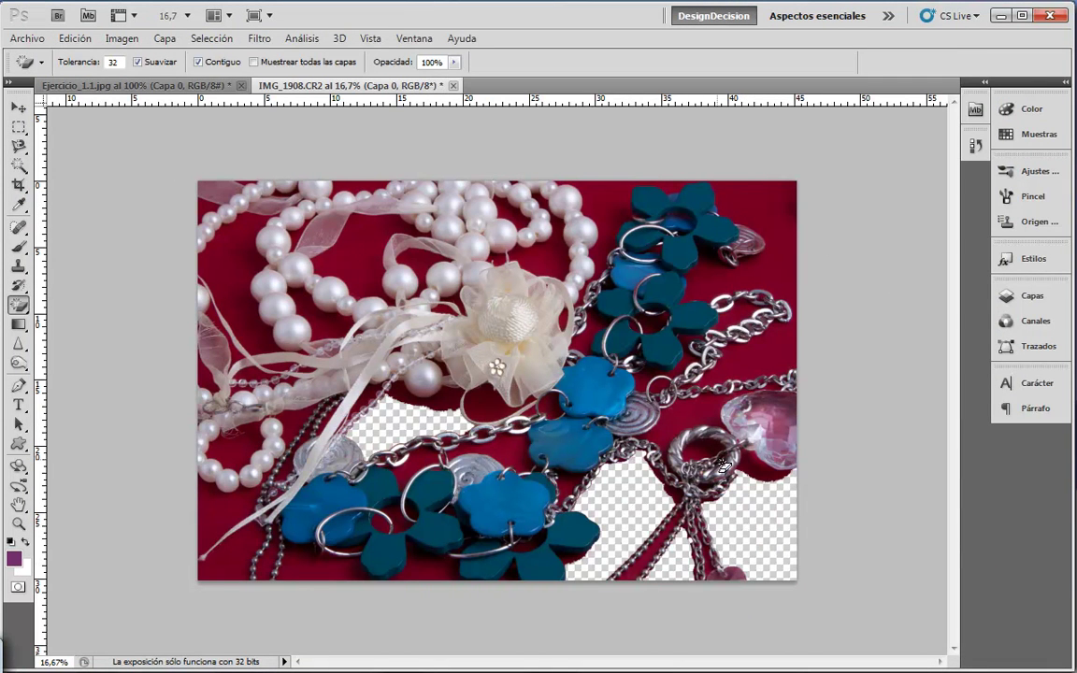
Step: With Tolerance 50, erase the red around the upper pearls, the upper right and the lower left
type("50")
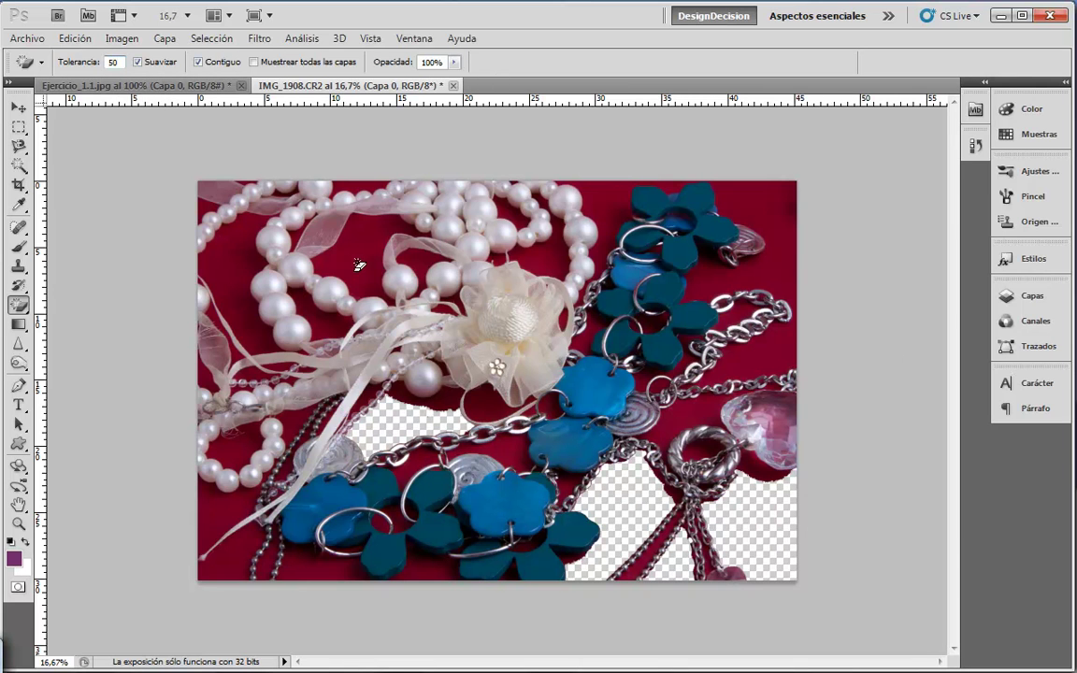
left_click(321, 235)
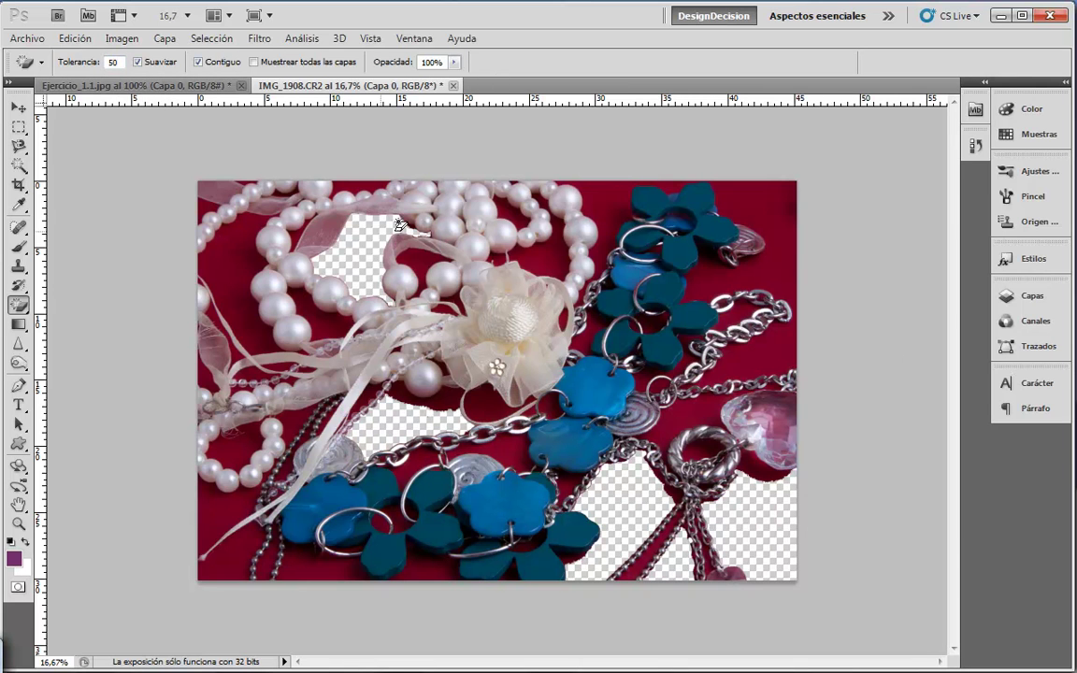
left_click(380, 236)
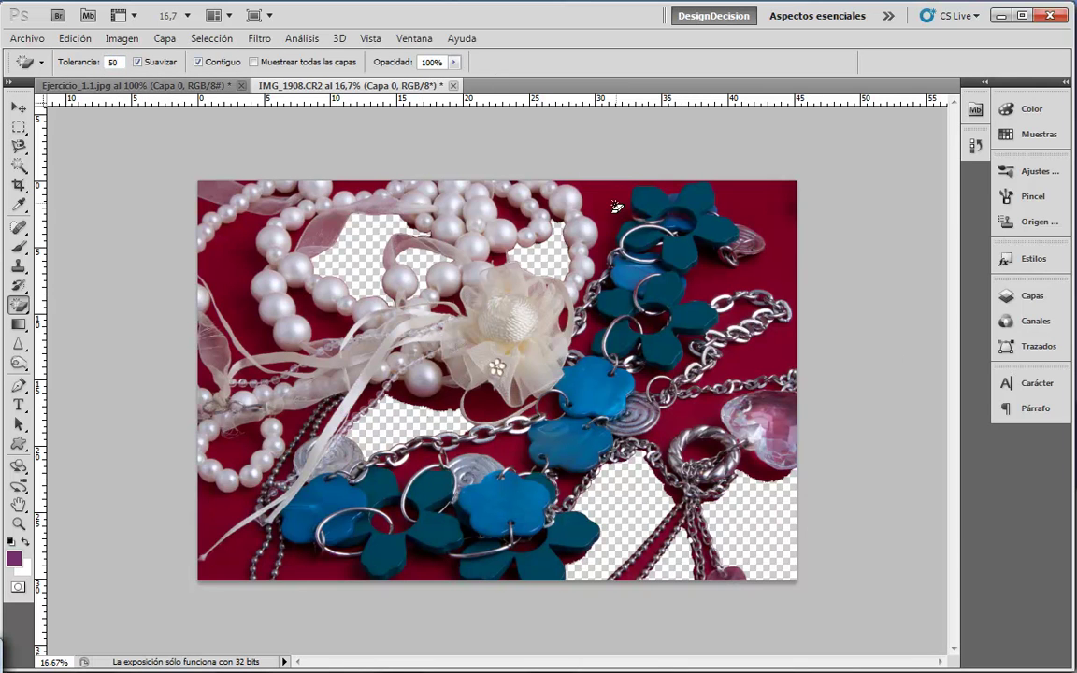
left_click(558, 196)
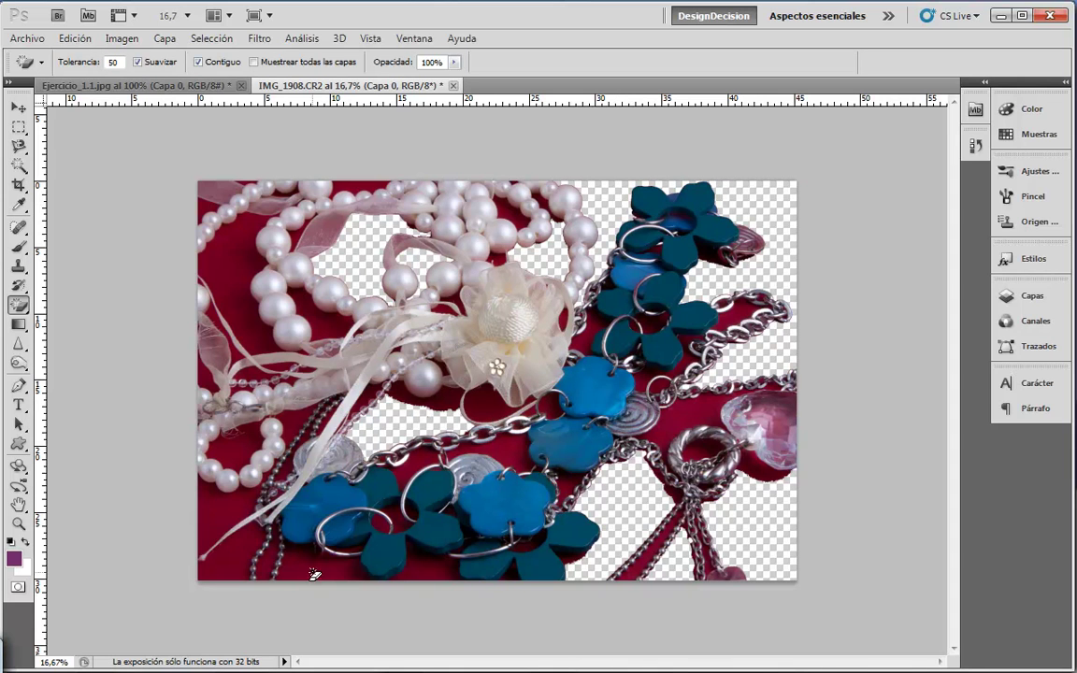
left_click(224, 524)
left_click(252, 465)
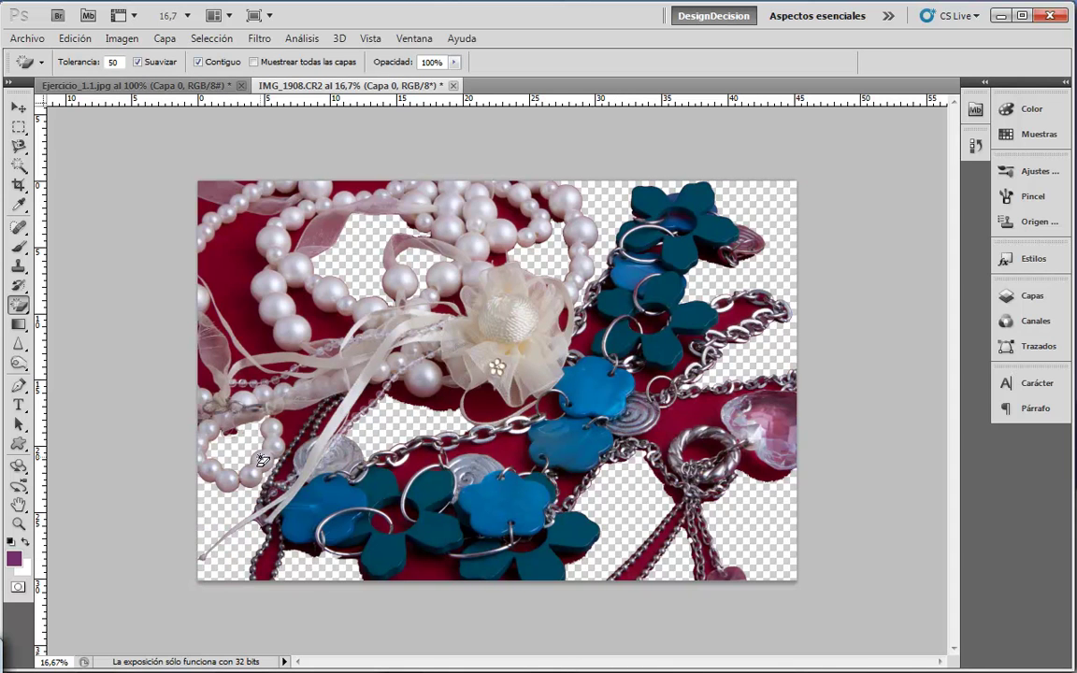